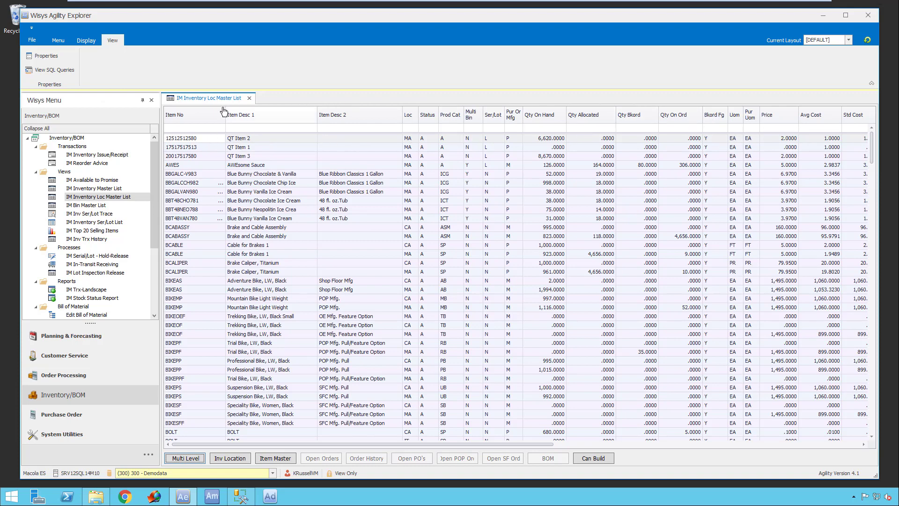
- Filter the inventory location list to items whose first description contains "cho", and clear the filter text
click(186, 128)
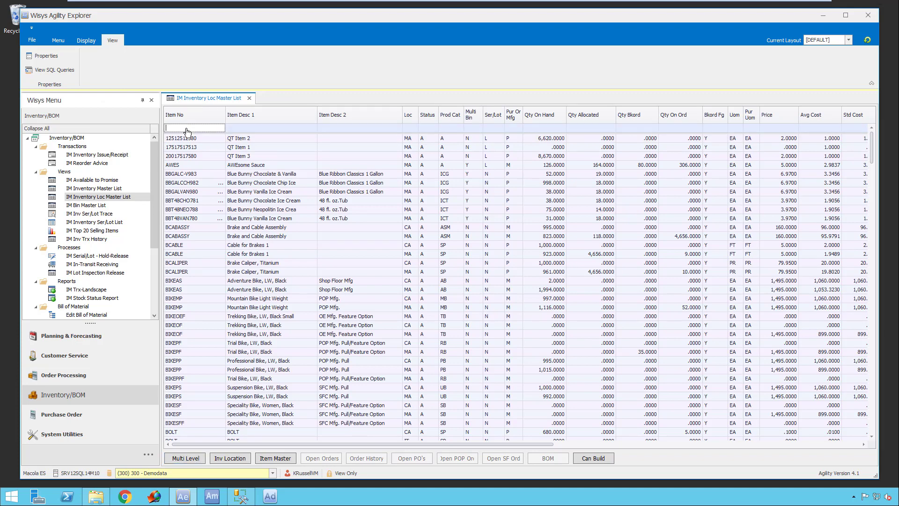
key(Tab)
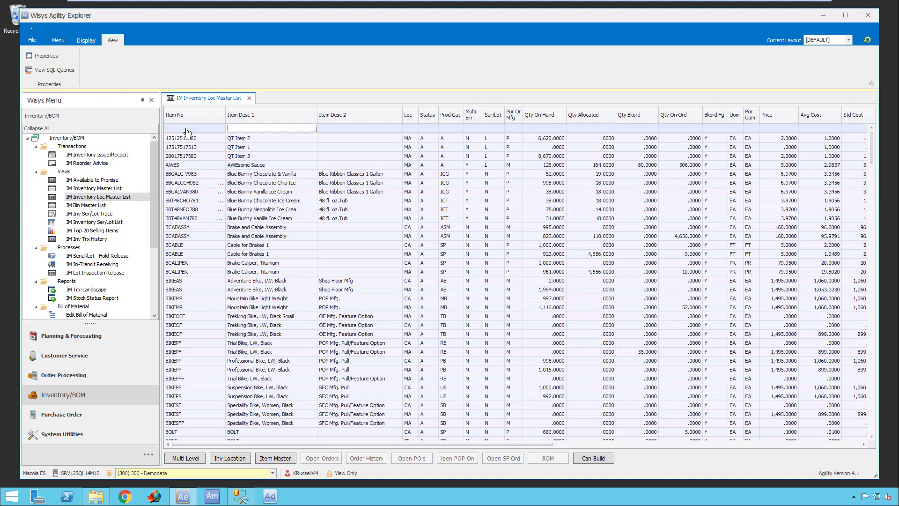
text(cho)
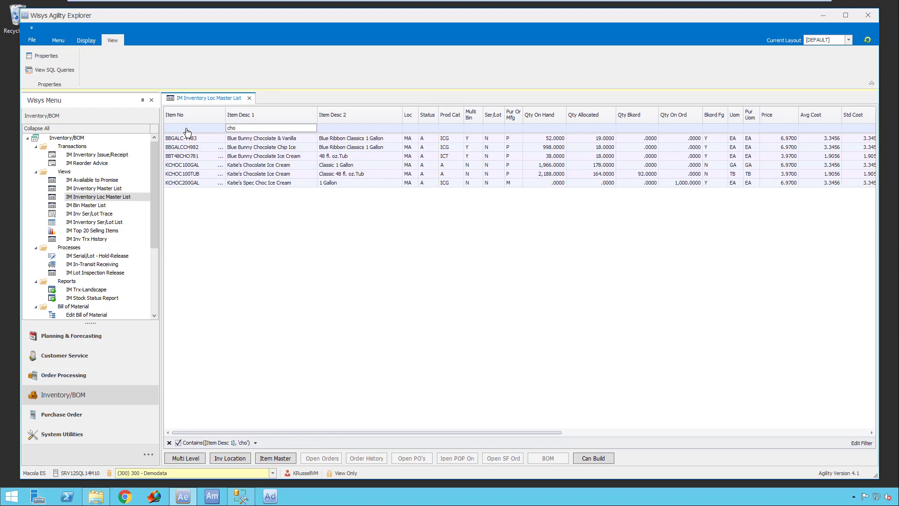
key(BackSpace)
key(BackSpace)
key(BackSpace)
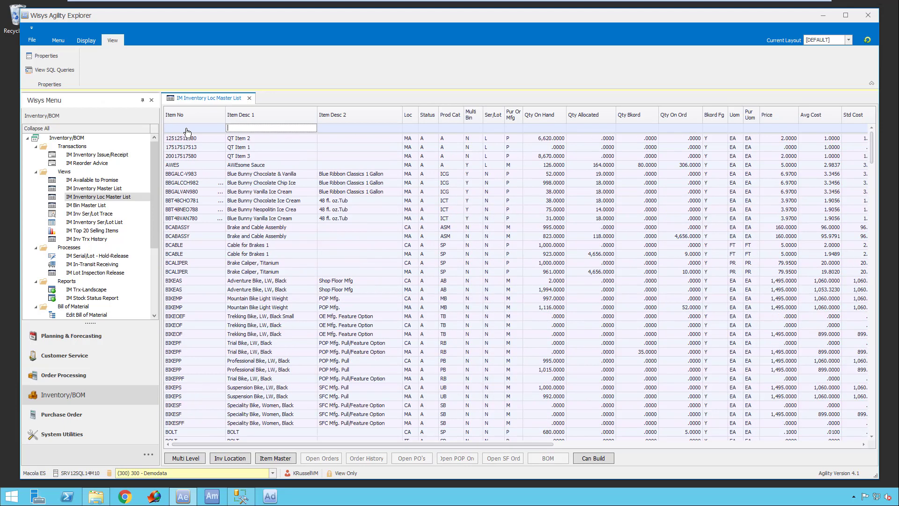
- Filter the list by item number containing "awe", inspect the condition in the Filter Editor without changing it, and remove the filter
click(186, 128)
text(awe)
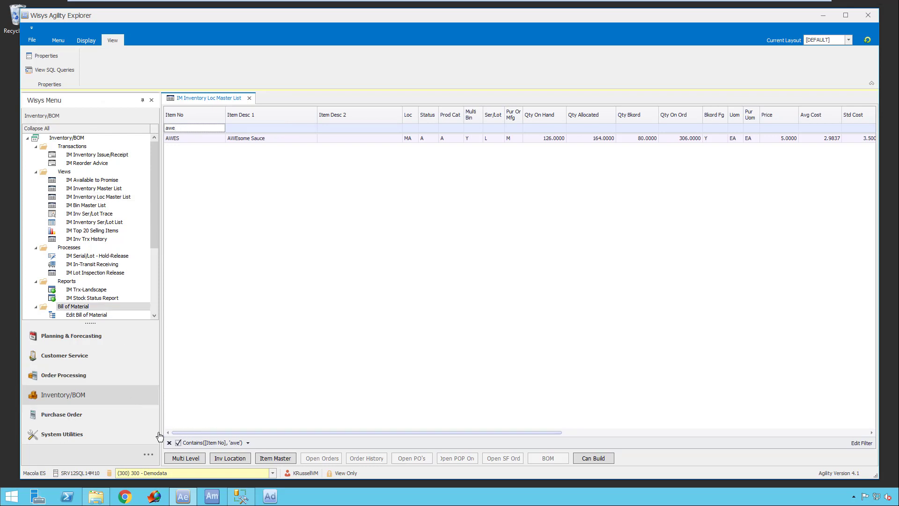
click(860, 443)
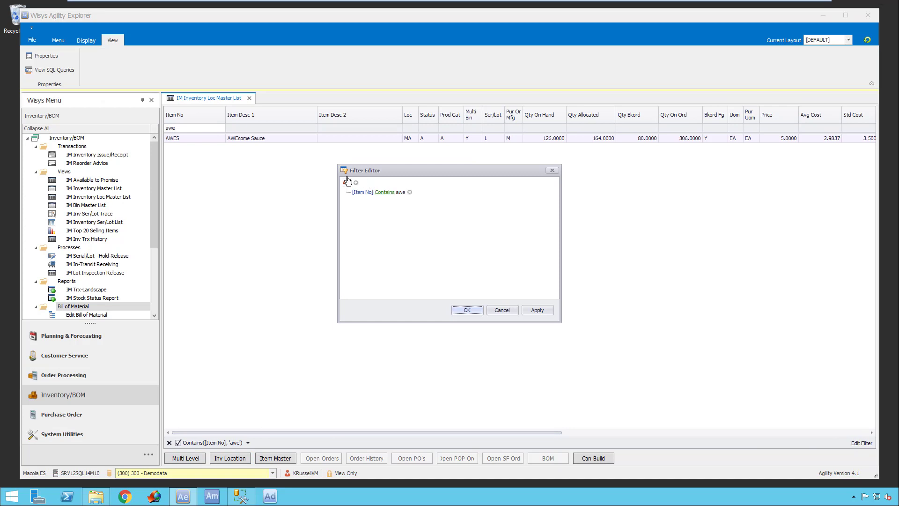
click(501, 310)
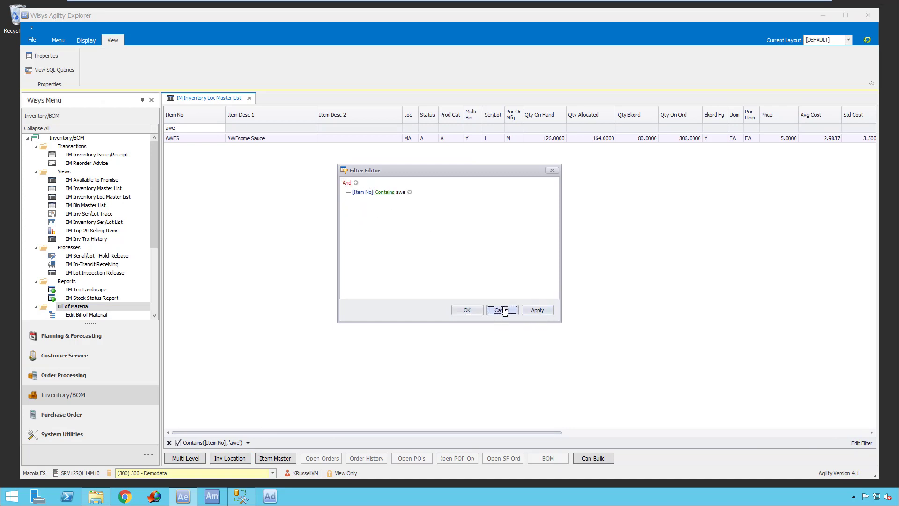
click(170, 444)
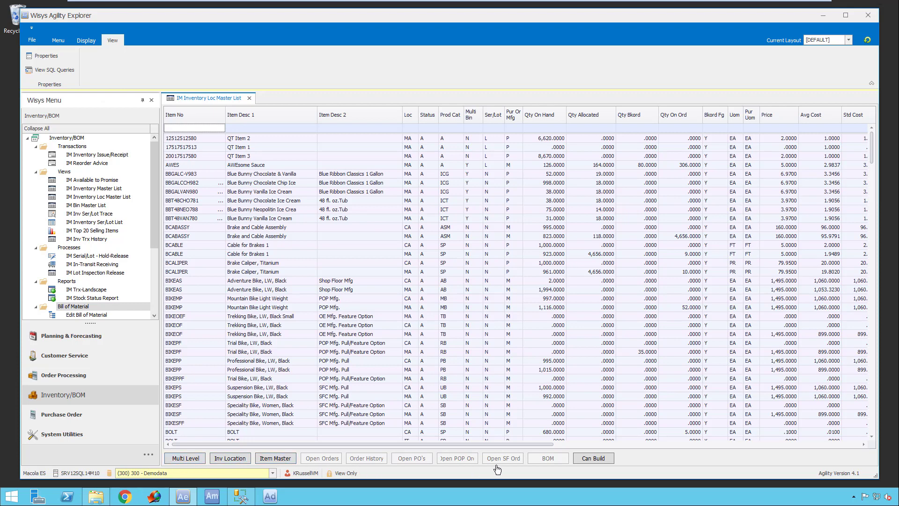
- Select item AWES in the inventory location list and review its quantity, cost and reorder level columns
click(178, 169)
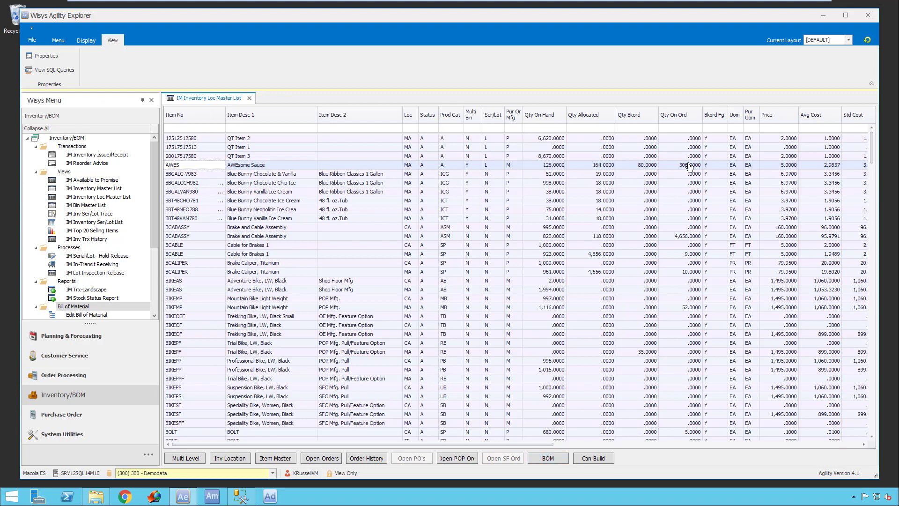
drag(553, 449, 718, 467)
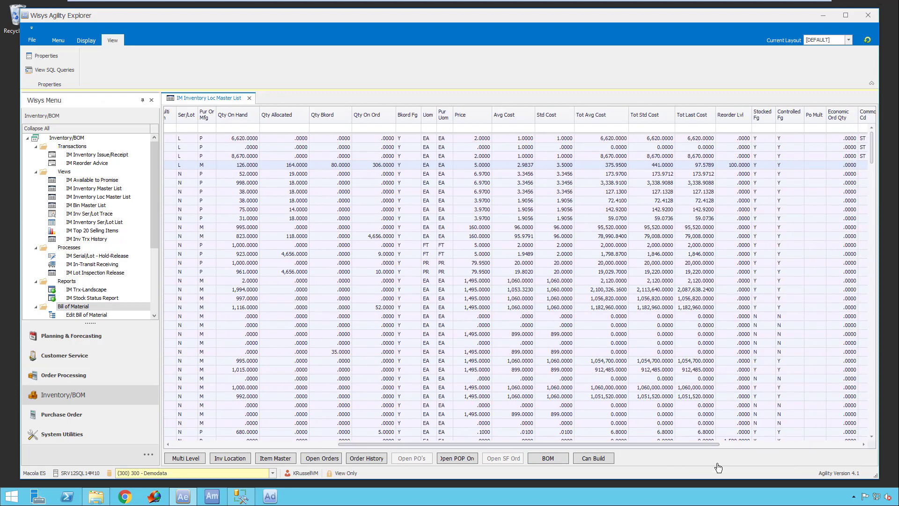
drag(718, 467, 470, 435)
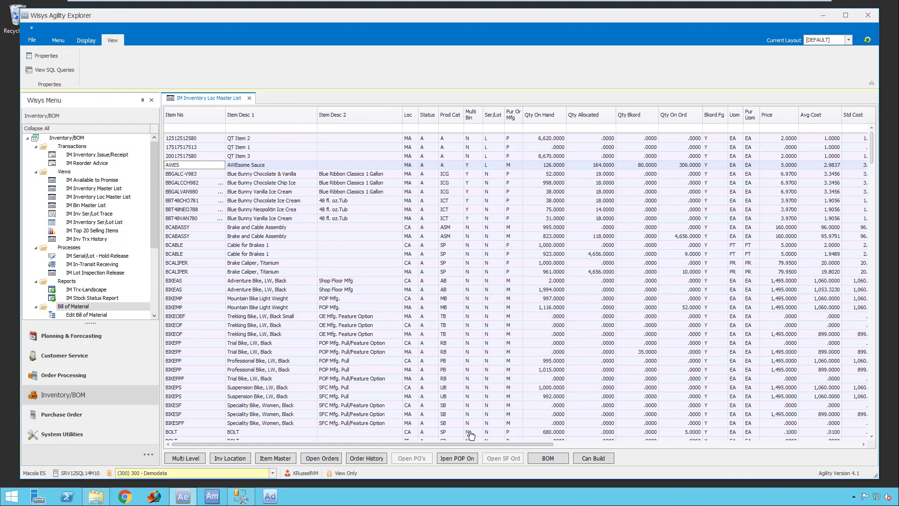
- Review the indented bill of materials and the open orders for item AWES, closing each window after viewing
click(553, 459)
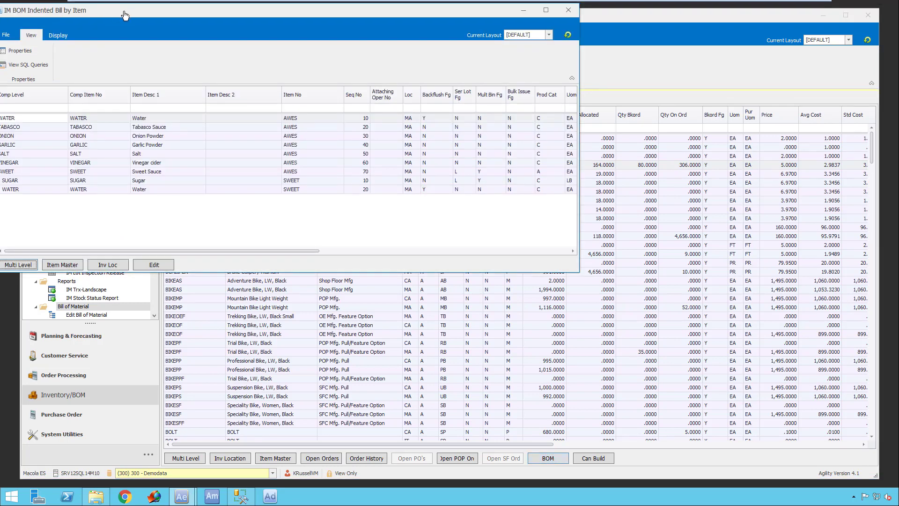
drag(125, 16, 266, 116)
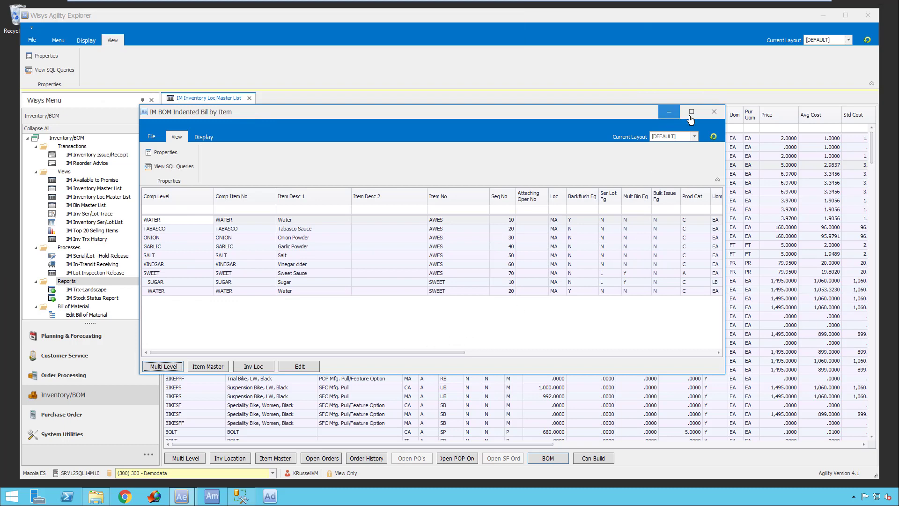
click(713, 113)
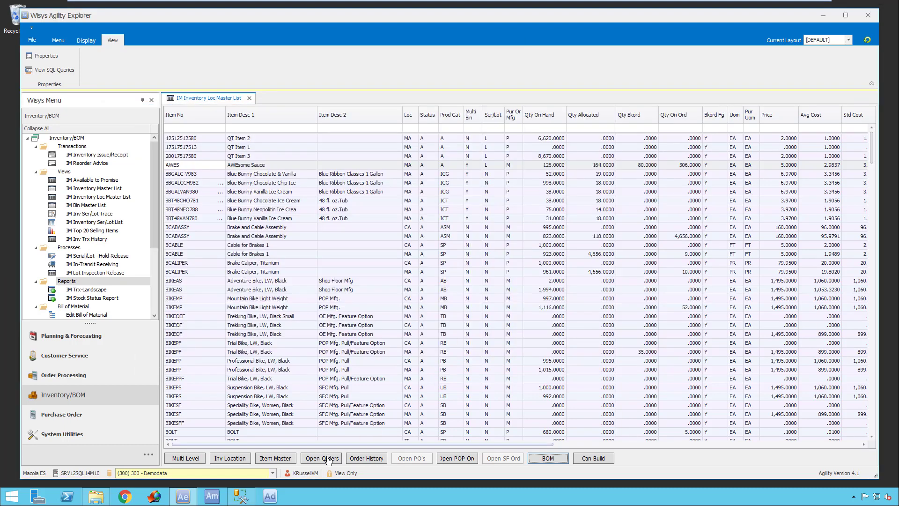
click(323, 459)
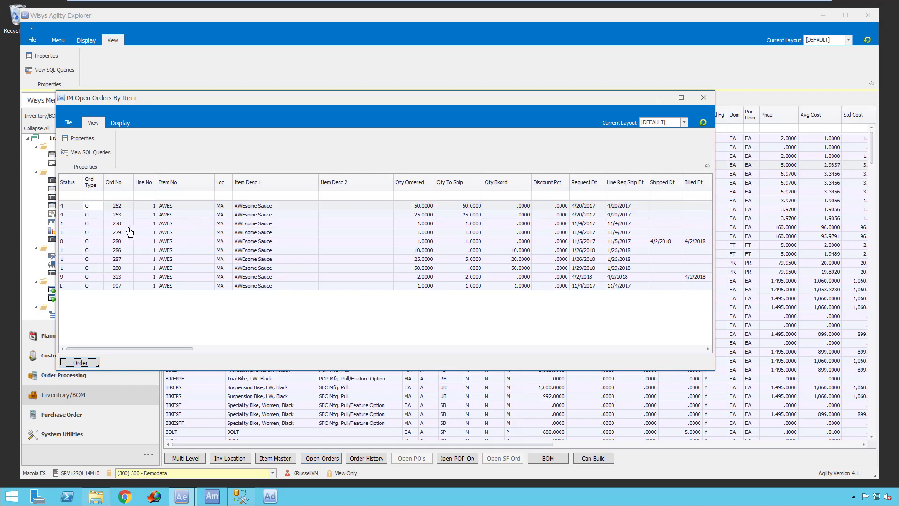
click(704, 98)
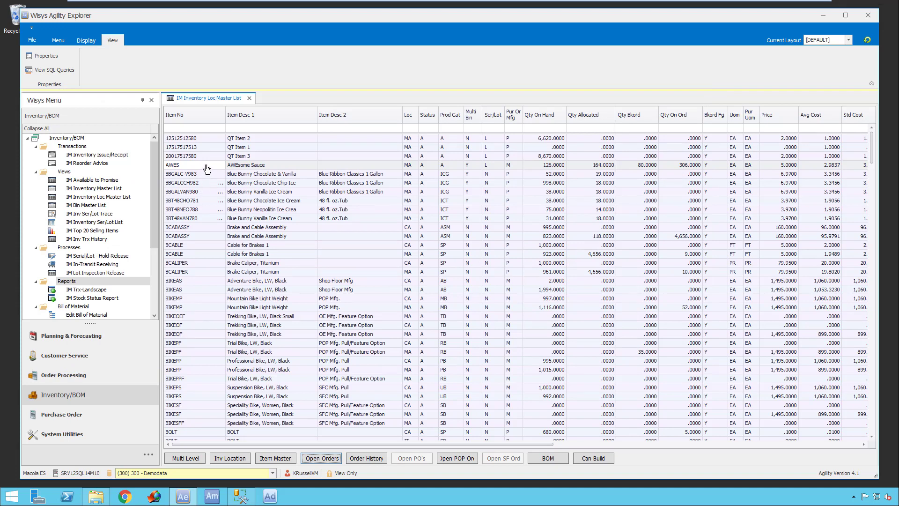
- Open the multi-level inventory view of item AWES and move its window clear to review accumulators and location quantities
click(207, 169)
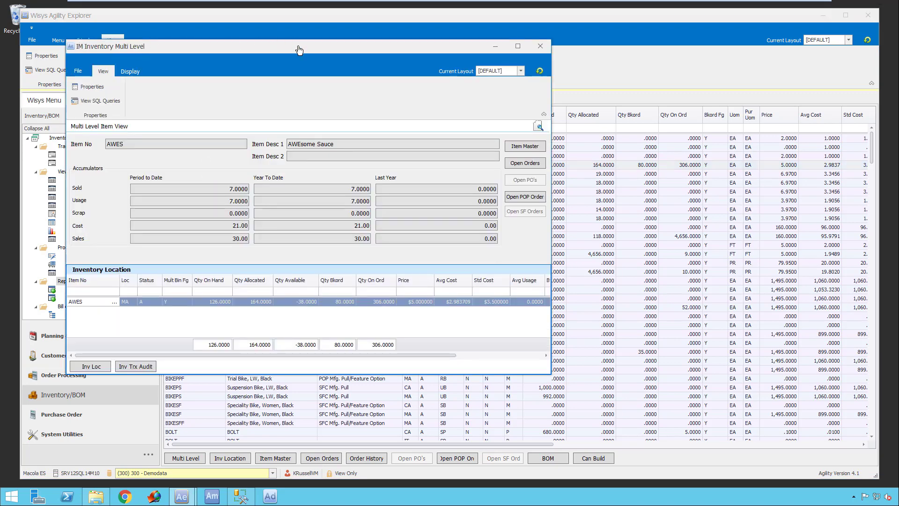
drag(300, 53, 345, 94)
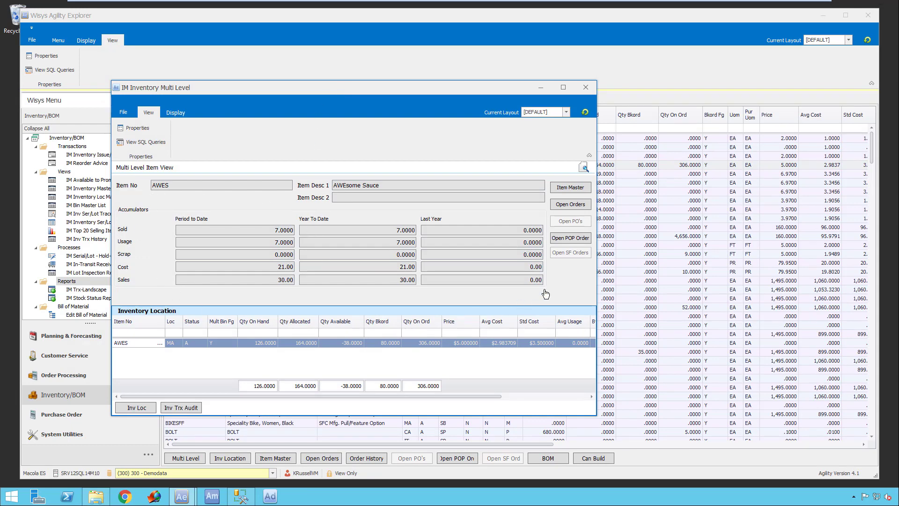
scroll(39, 297, down, 5)
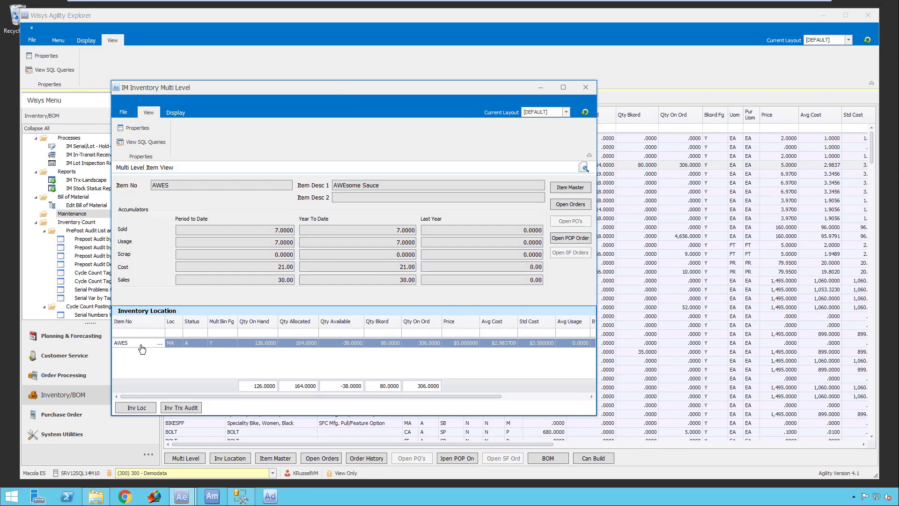
- Examine the item master of AWES, including its logistics, purchasing, manufacturing, engineering and extra details, and close it
click(582, 189)
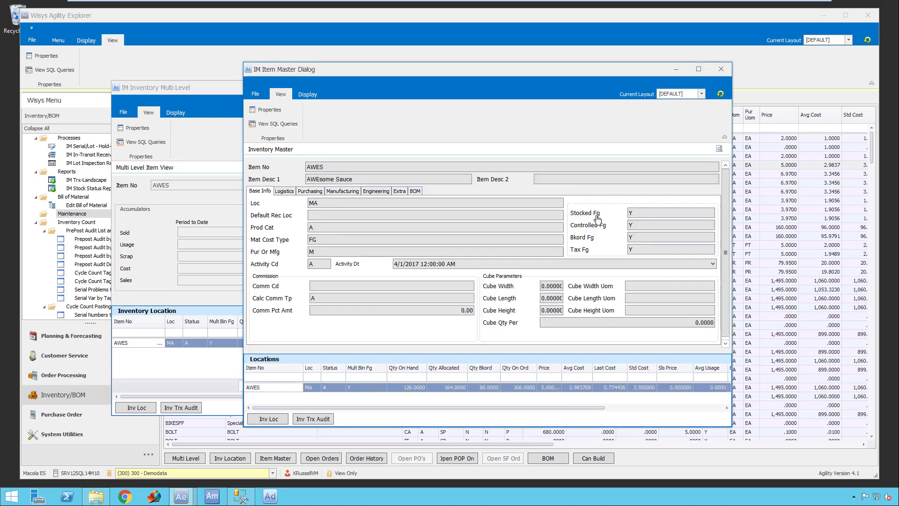
click(288, 193)
click(313, 195)
click(343, 194)
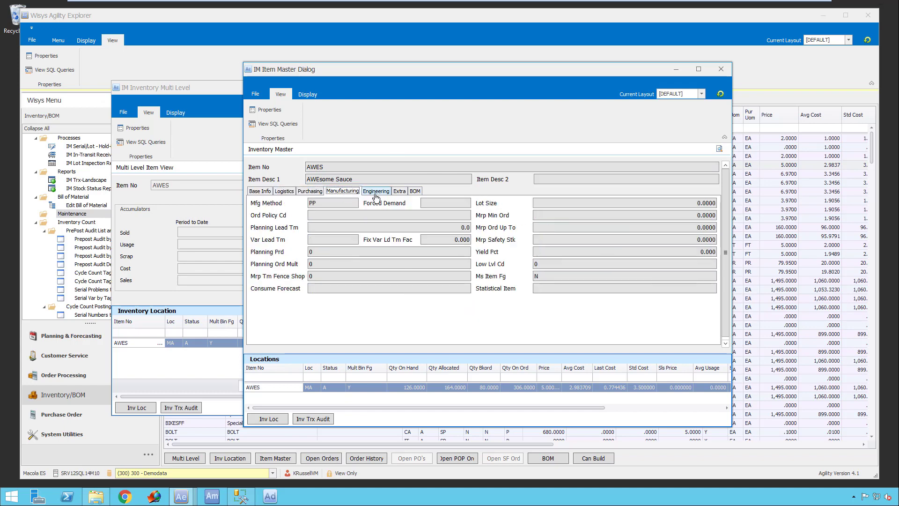
click(376, 193)
click(398, 192)
click(259, 191)
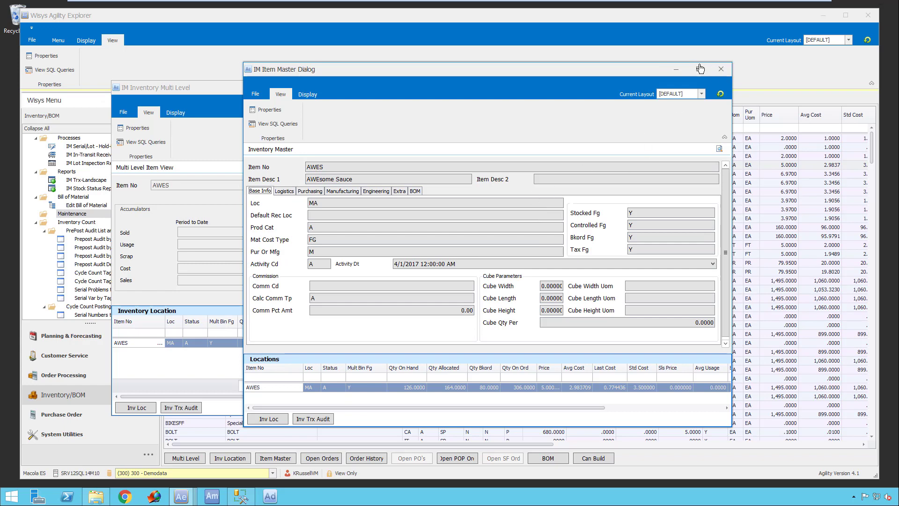
click(720, 71)
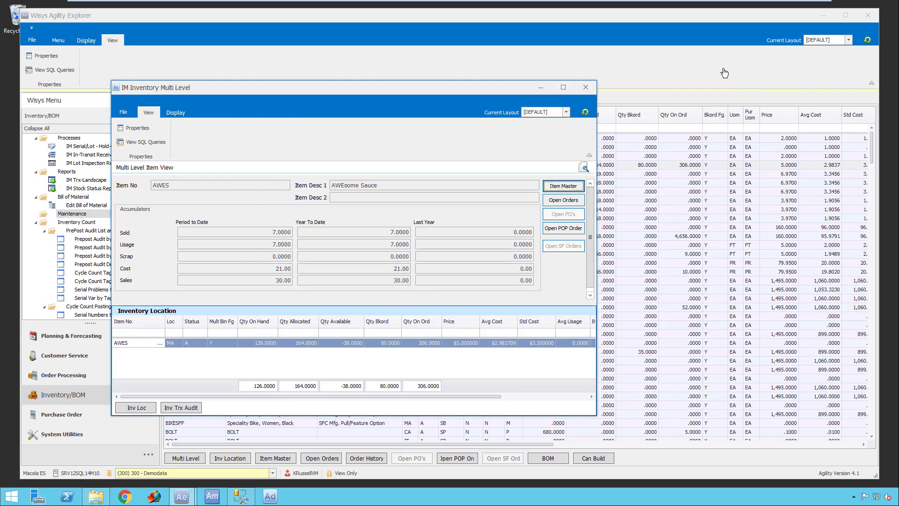
- Check the open orders and open POP production orders for AWES from the multi-level view, closing each list
click(562, 201)
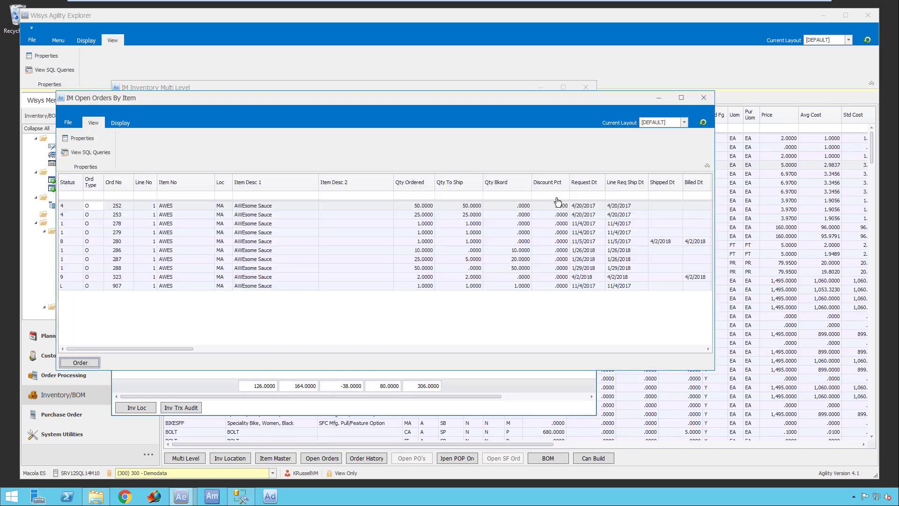
click(703, 99)
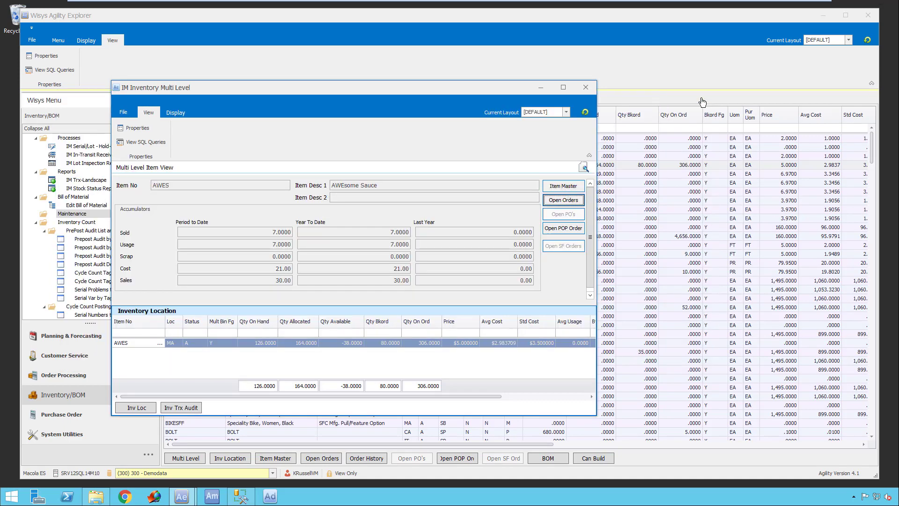
click(556, 229)
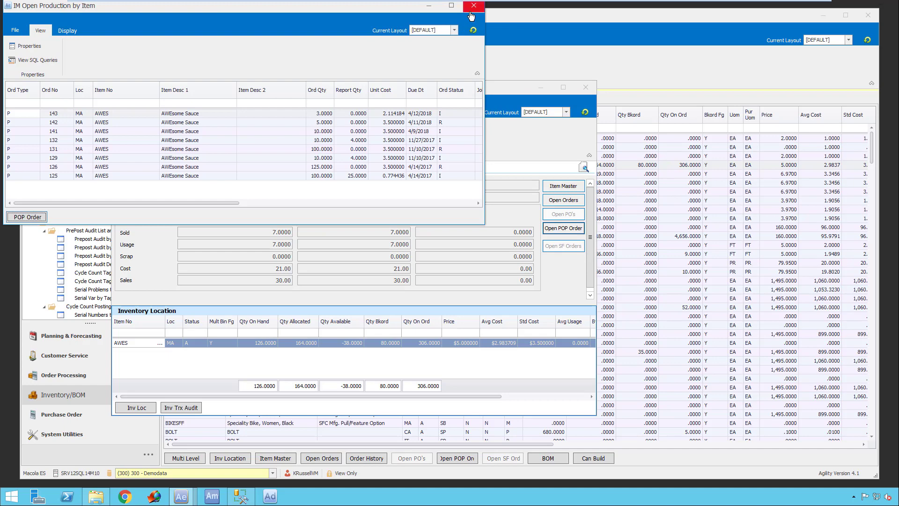
click(473, 6)
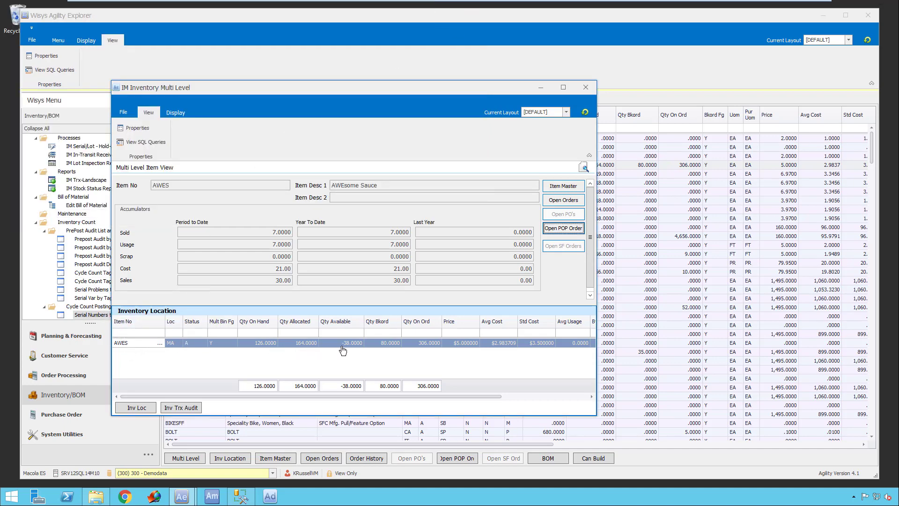
- Open the inventory location record of AWES at location MA and review its quantities, accumulators and base information
click(137, 408)
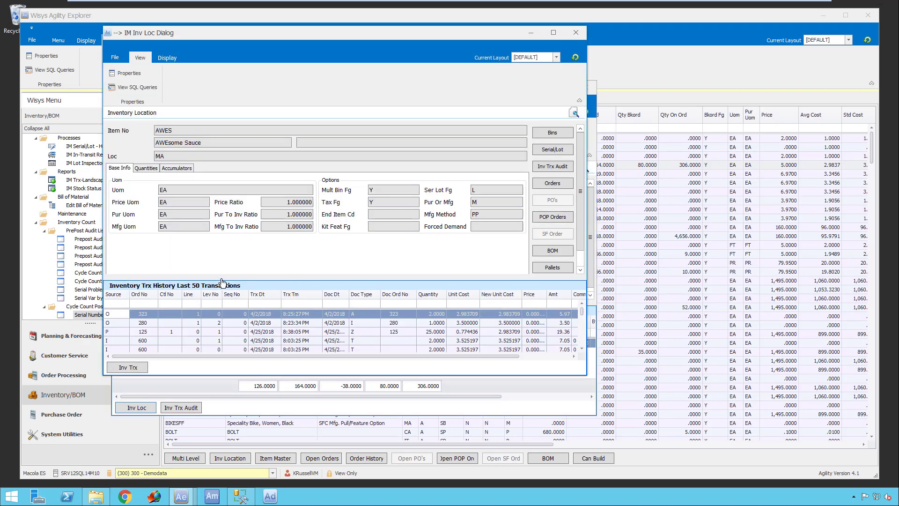
click(146, 168)
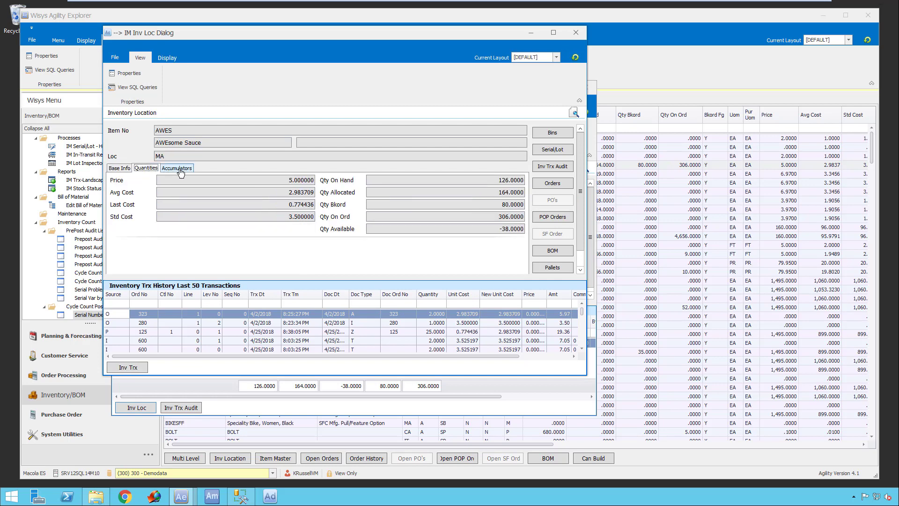
click(177, 168)
click(118, 168)
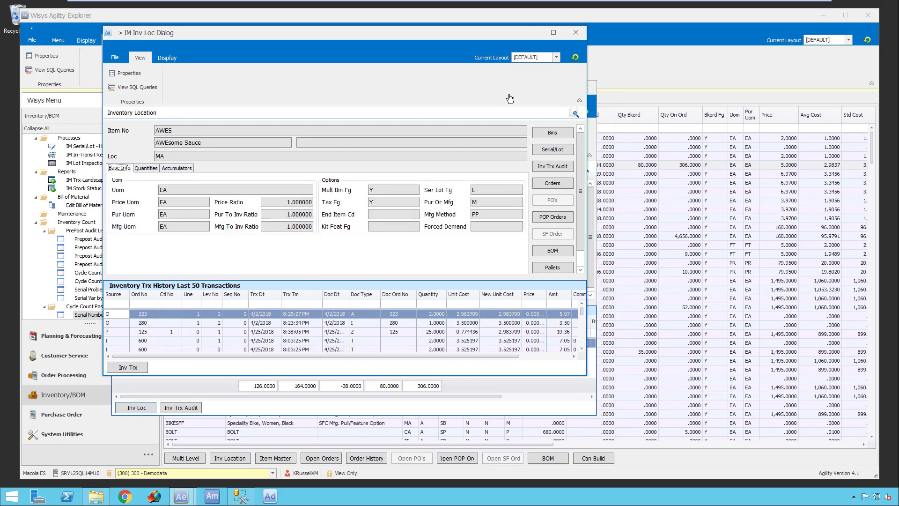
- Review the bins and serial/lot list for AWES at location MA, and close all drill-down windows back to the master list
click(554, 133)
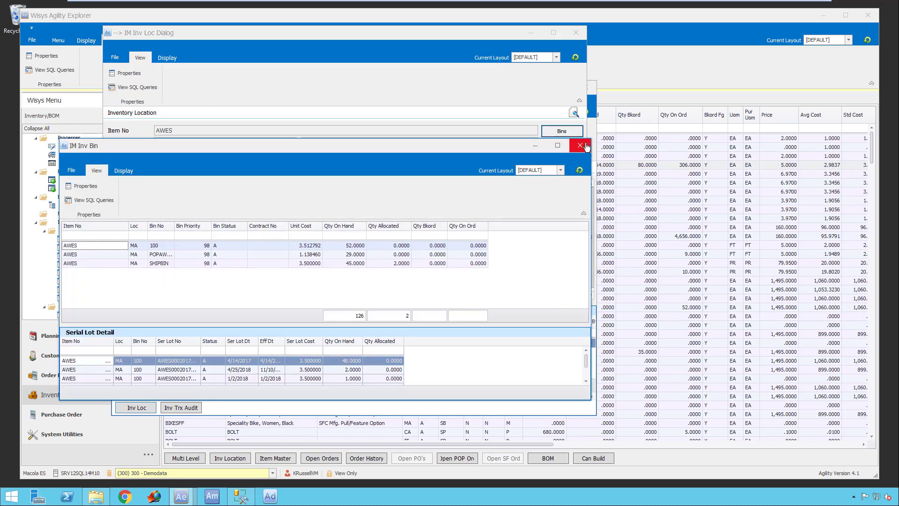
click(585, 146)
click(569, 147)
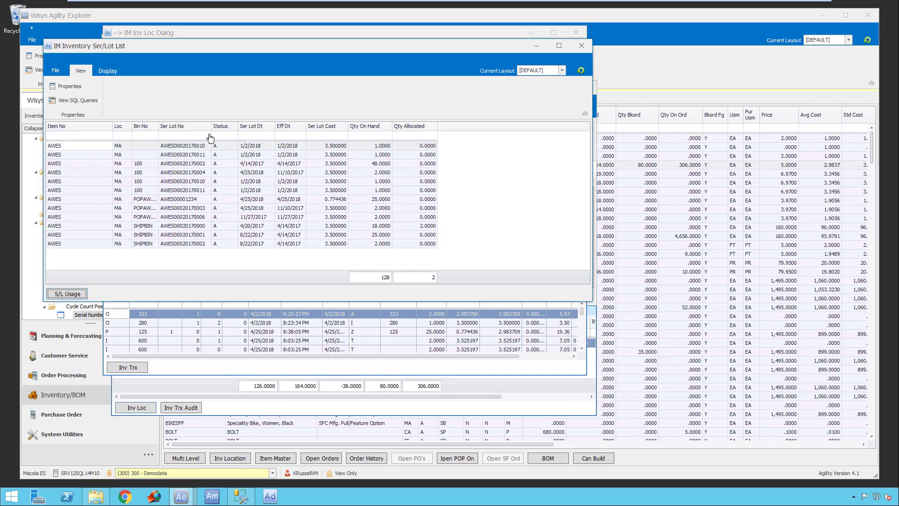
click(582, 45)
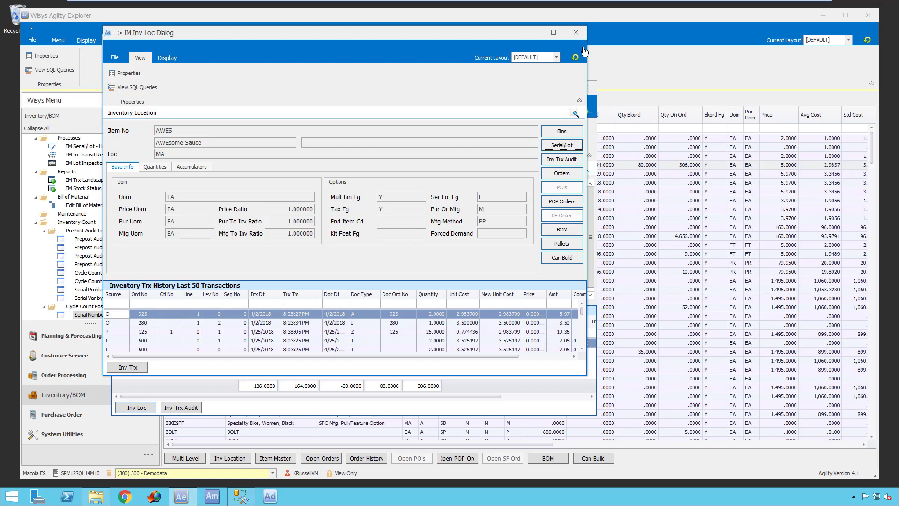
click(577, 32)
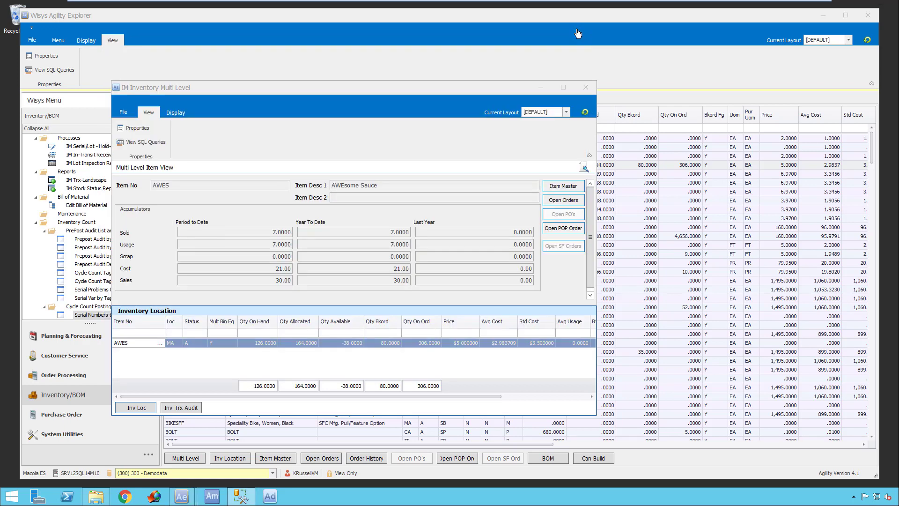
click(591, 89)
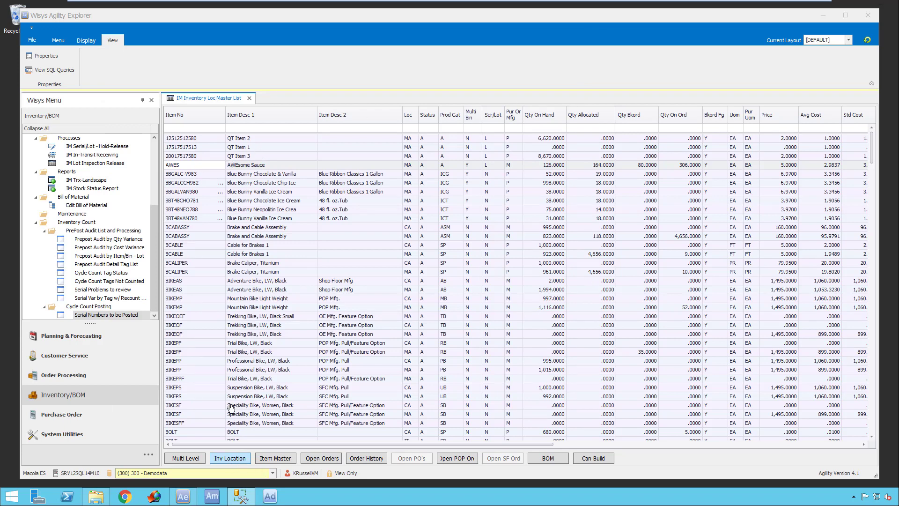
- Filter the master list to locations containing "ma" and move the Tot Avg Cost column directly before Qty On Hand
click(410, 130)
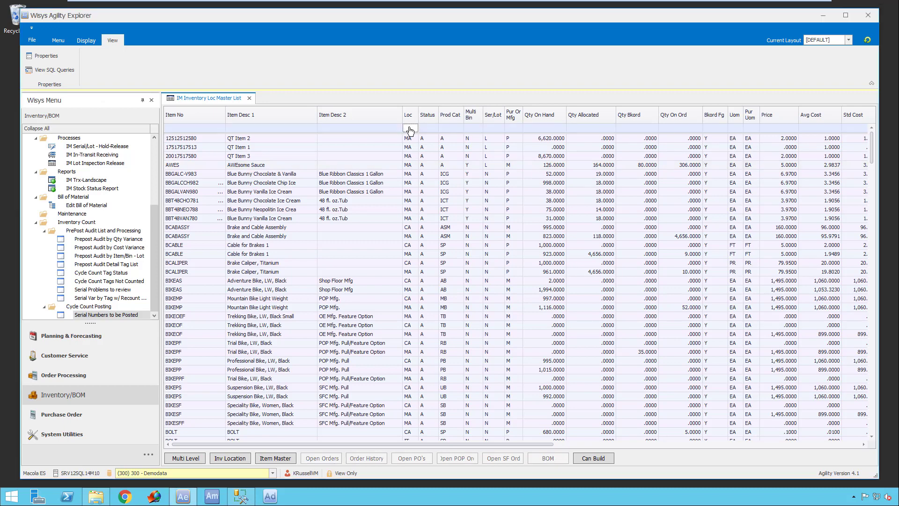
text(ma)
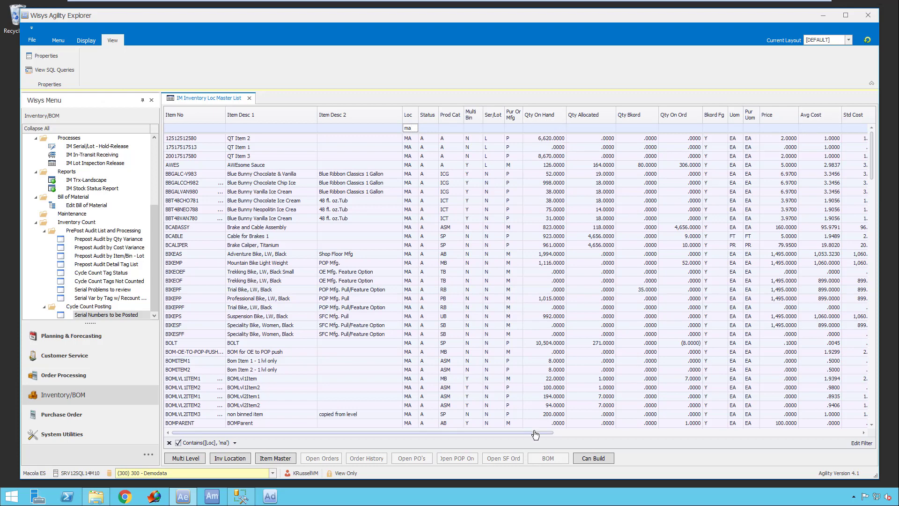
drag(536, 435, 677, 440)
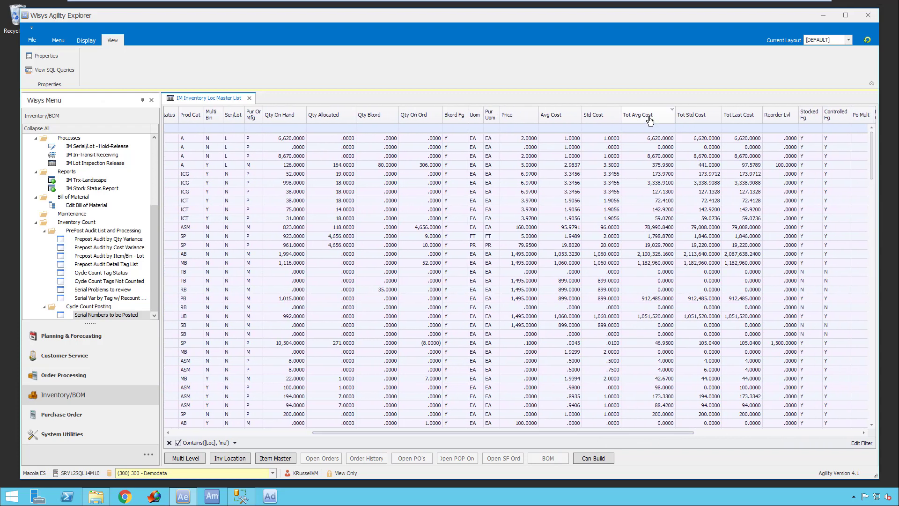
drag(651, 121, 269, 119)
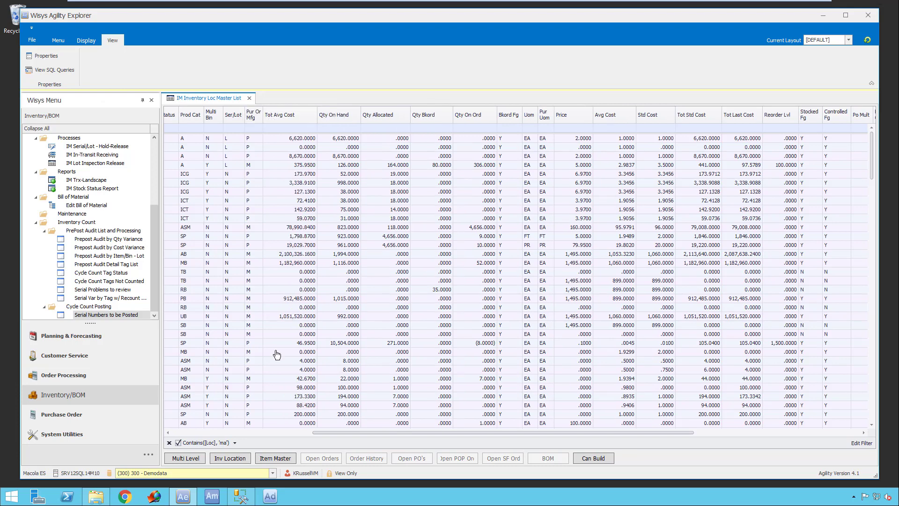
drag(593, 434, 340, 429)
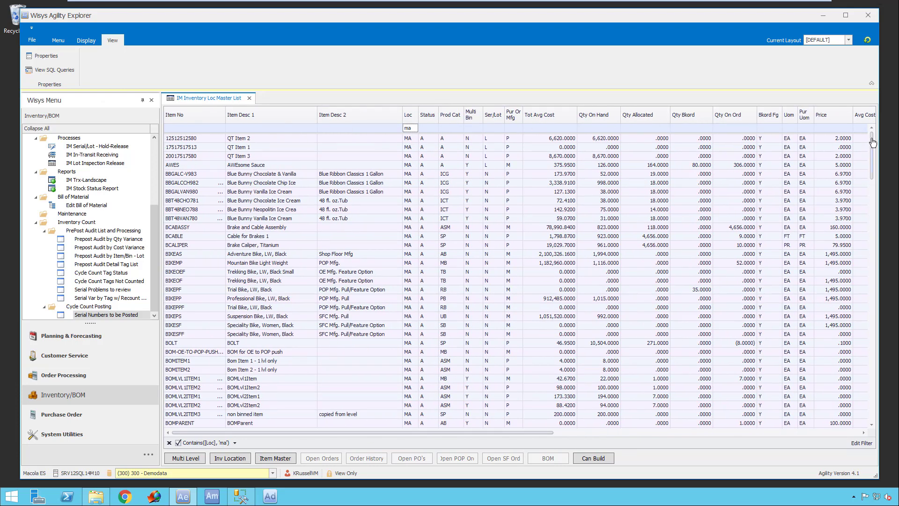
- Add a footer to the main grid and total the Tot Avg Cost column in it with Sum
drag(874, 142, 881, 421)
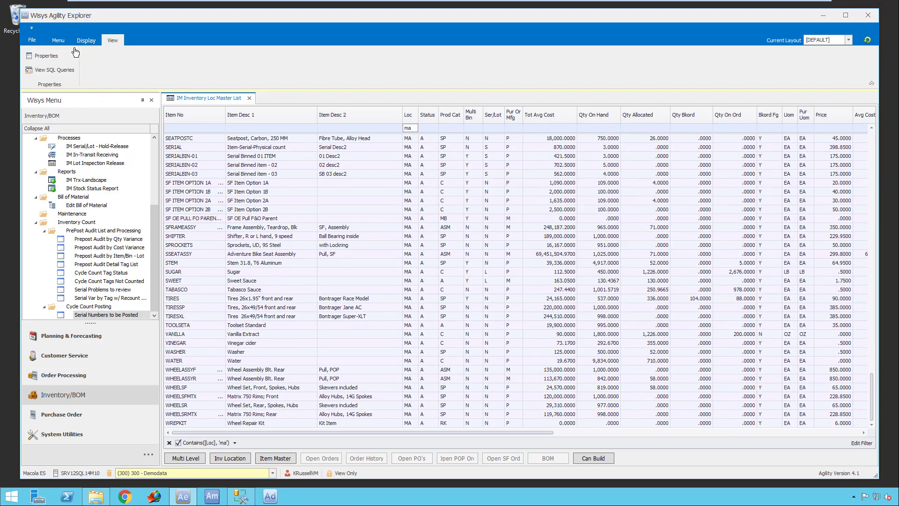
click(86, 41)
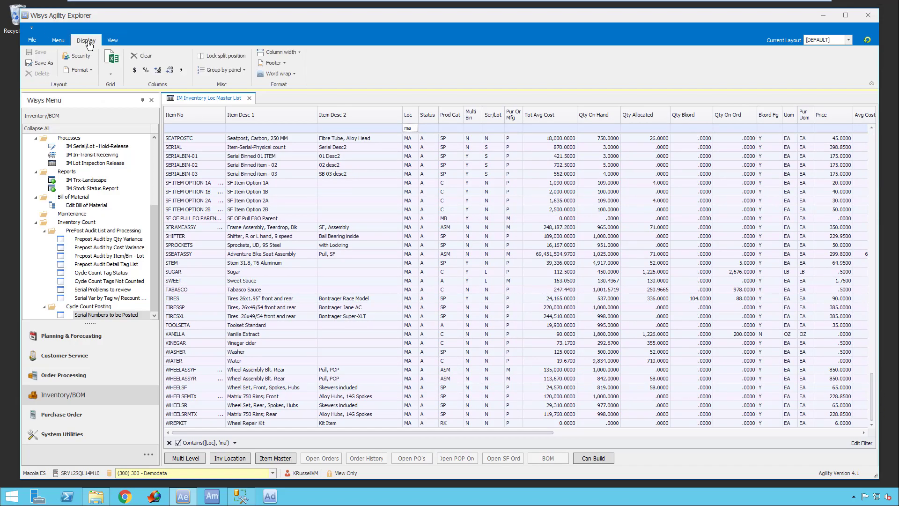
click(281, 70)
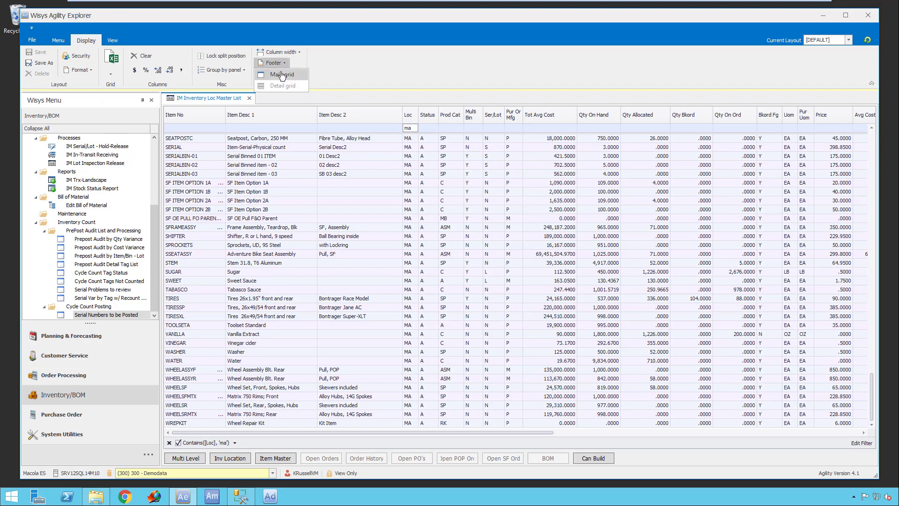
click(282, 75)
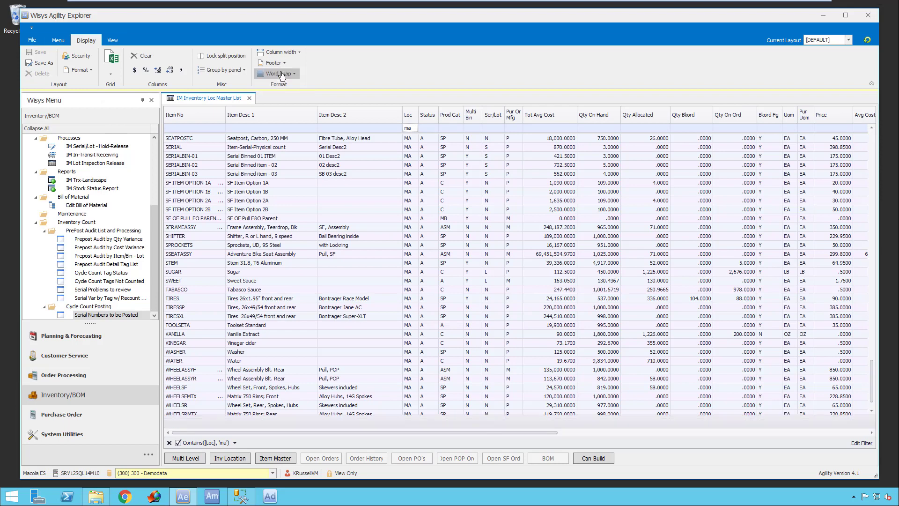
right_click(553, 423)
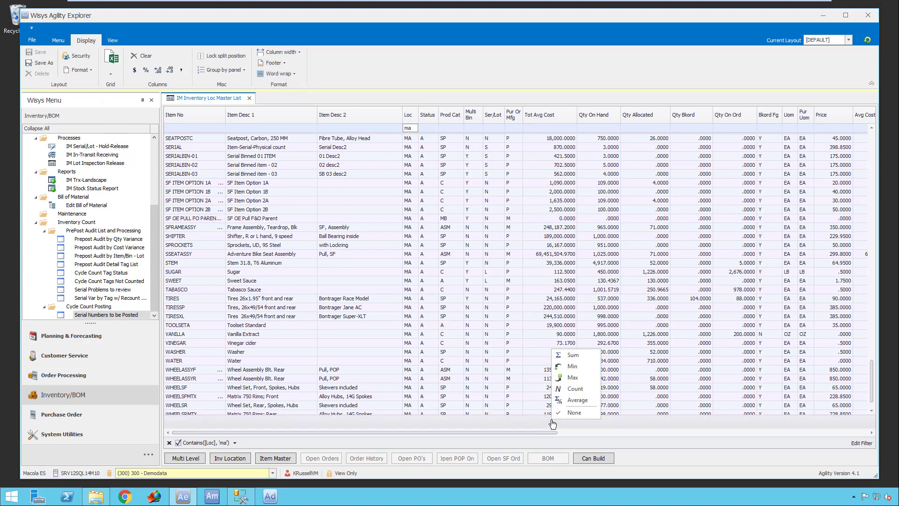
click(572, 356)
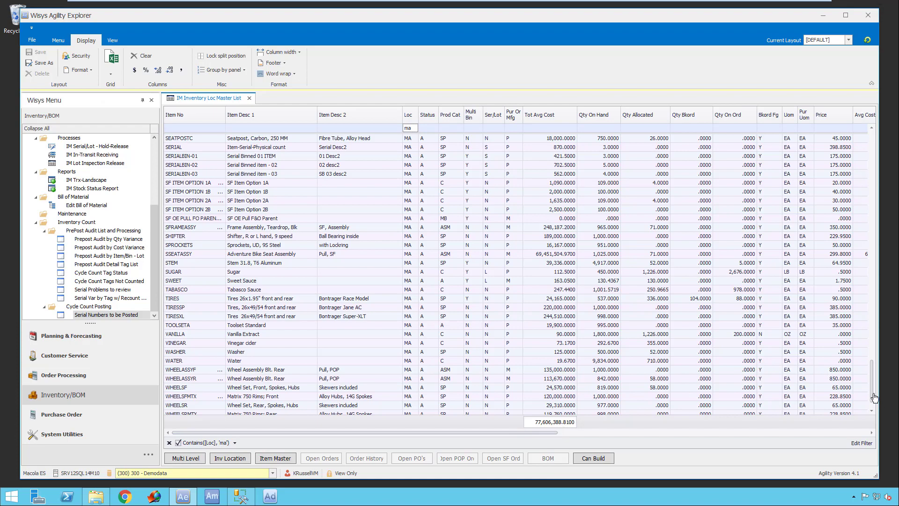
drag(873, 397, 881, 138)
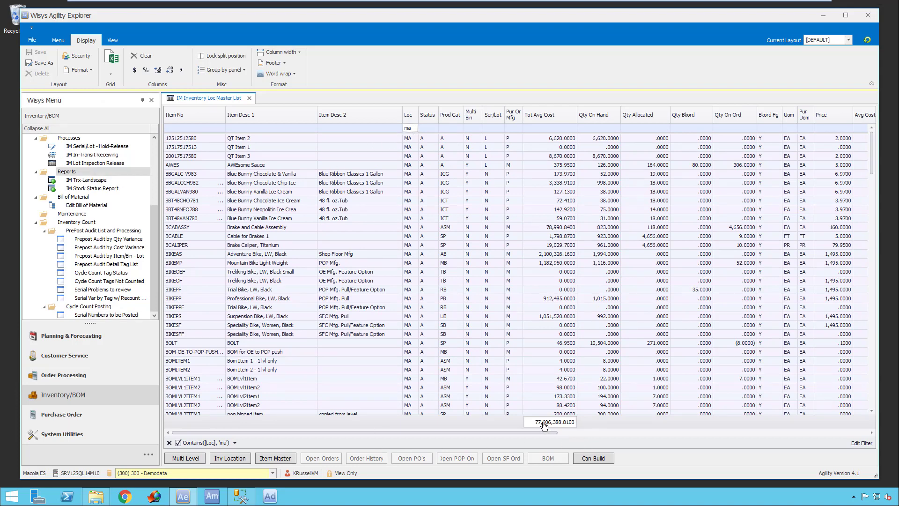
- Check which formats are offered for exporting the main grid, and leave the export dialog without exporting
click(114, 73)
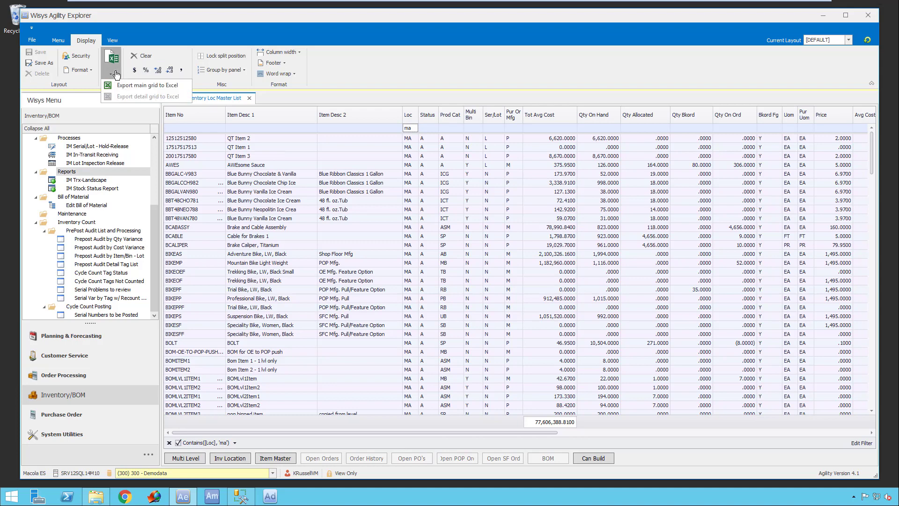
click(151, 87)
click(137, 59)
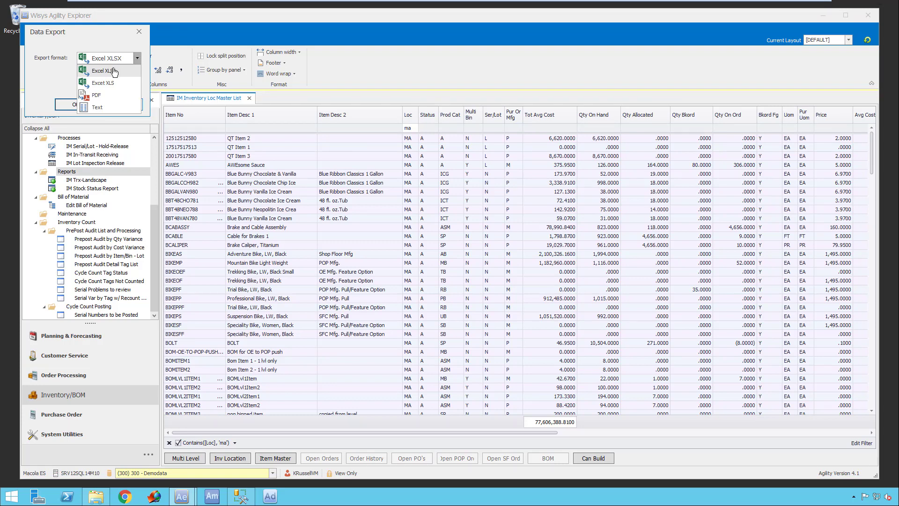
click(139, 32)
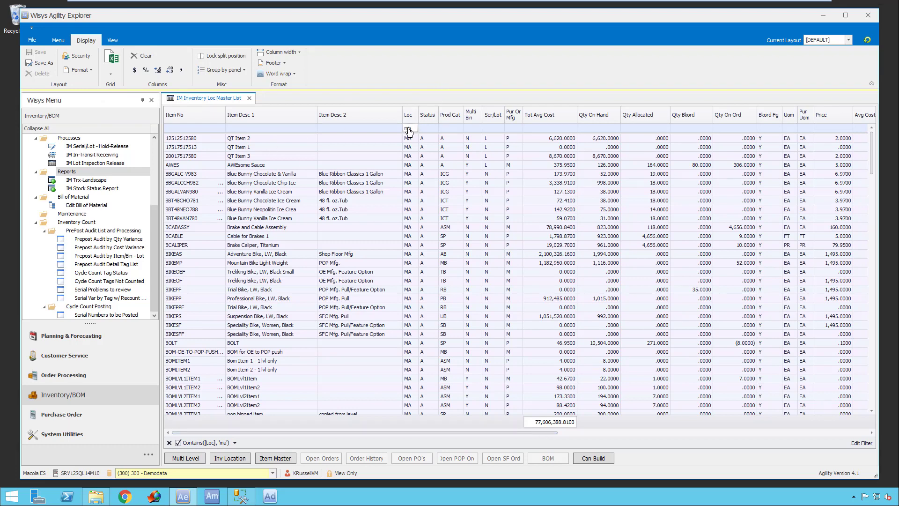
- Clear the location filter and group the main grid by the Loc column
click(169, 443)
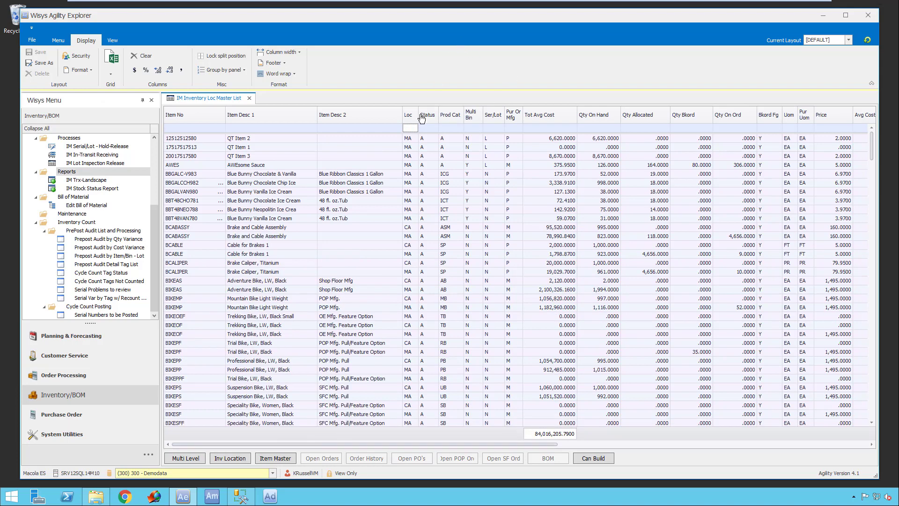
mouse_move(417, 115)
mouse_down()
mouse_move(395, 104)
mouse_move(412, 123)
mouse_move(409, 117)
mouse_up()
click(229, 69)
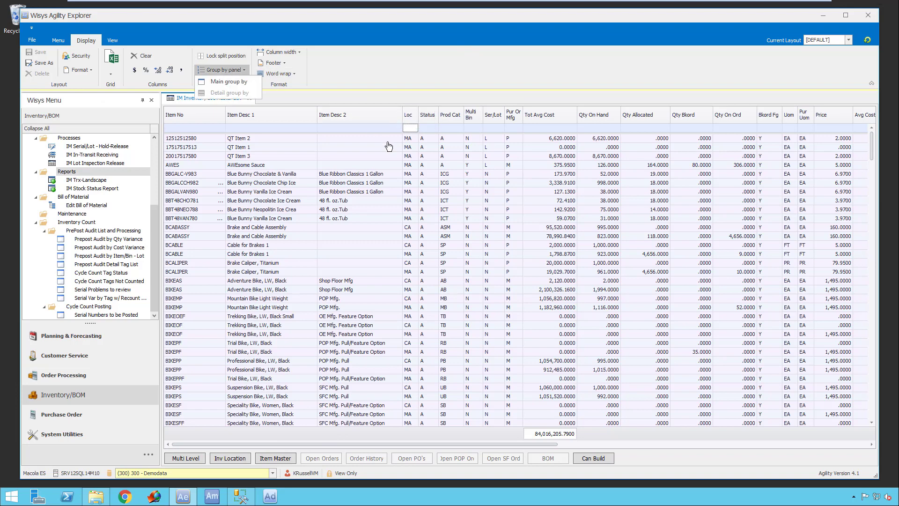
click(242, 83)
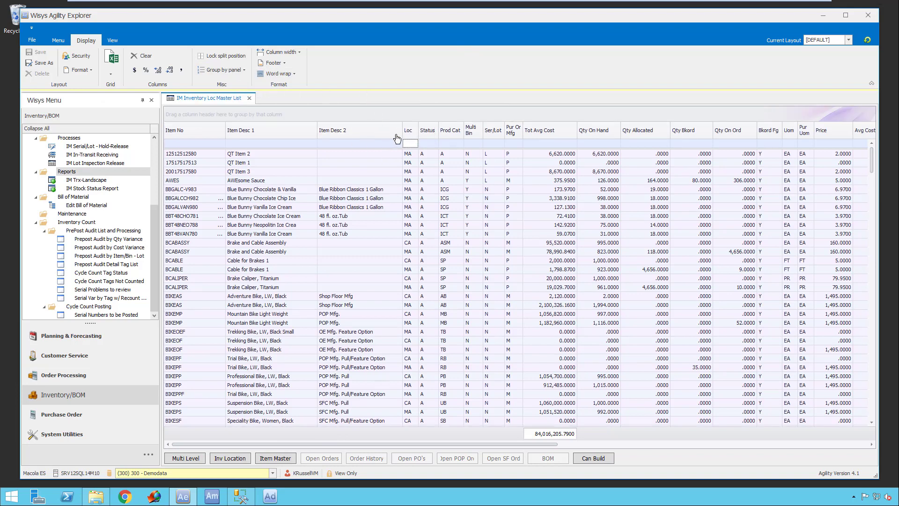
drag(410, 137, 351, 117)
- Expand all location groups and add a Sum of Tot Avg Cost to the group footers
right_click(221, 122)
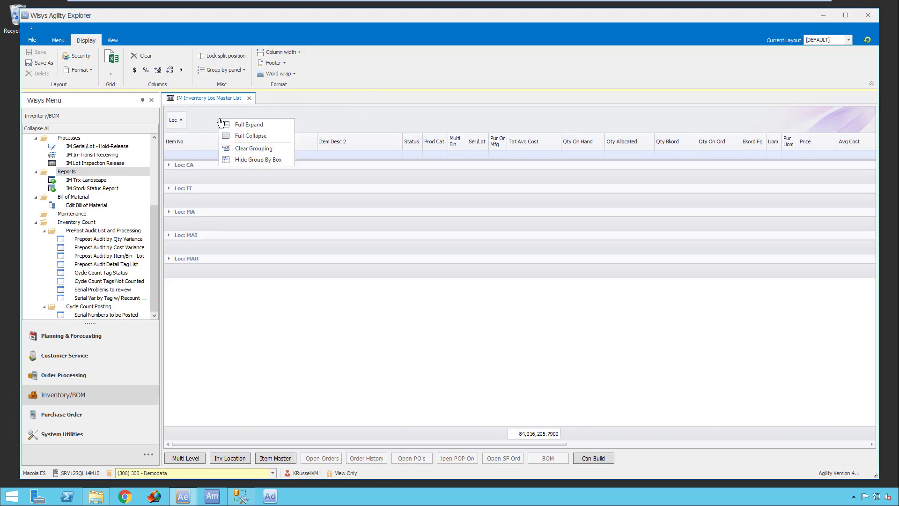
click(259, 128)
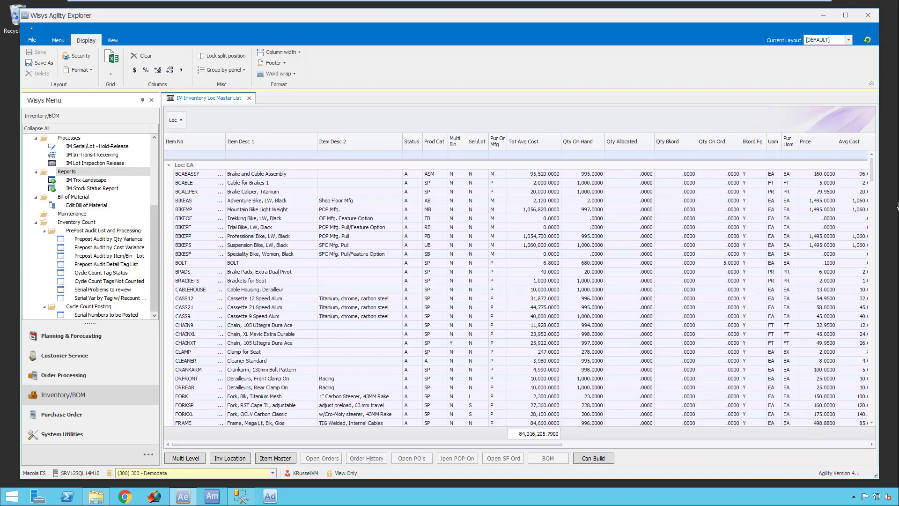
drag(871, 171, 864, 256)
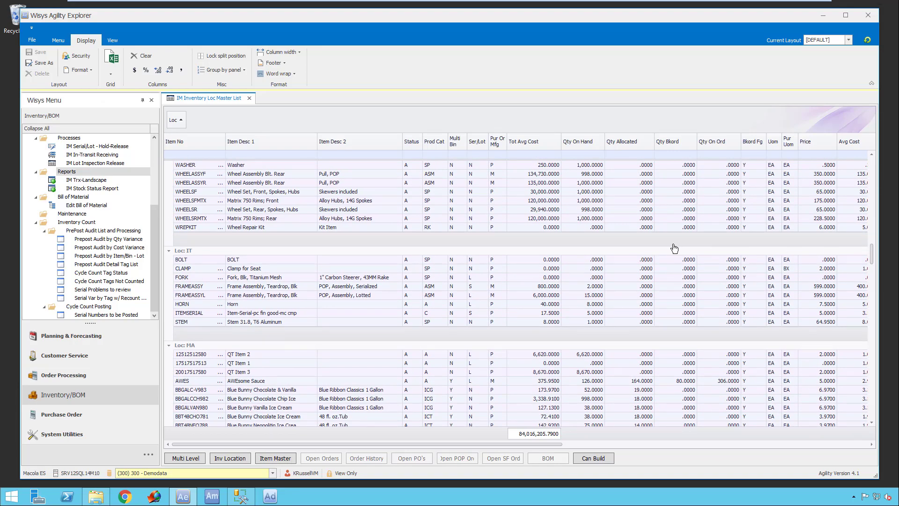
right_click(536, 240)
click(556, 242)
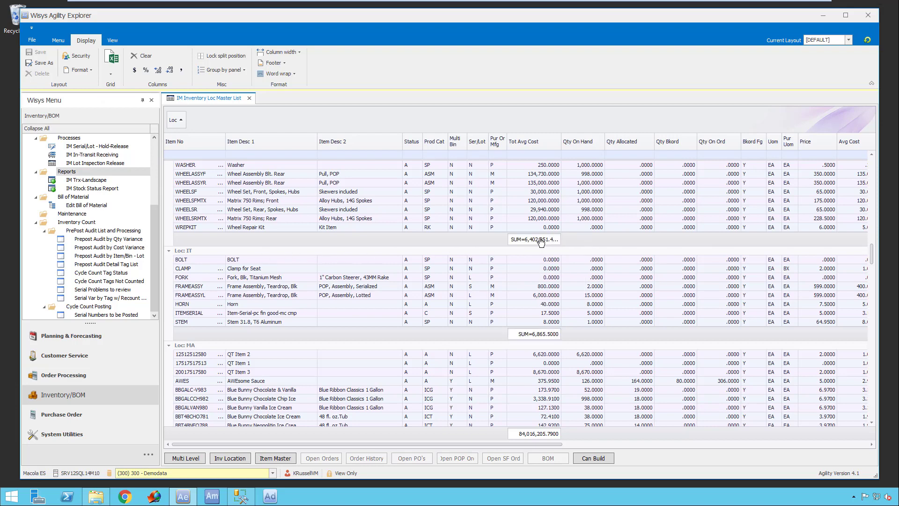
drag(871, 265, 880, 148)
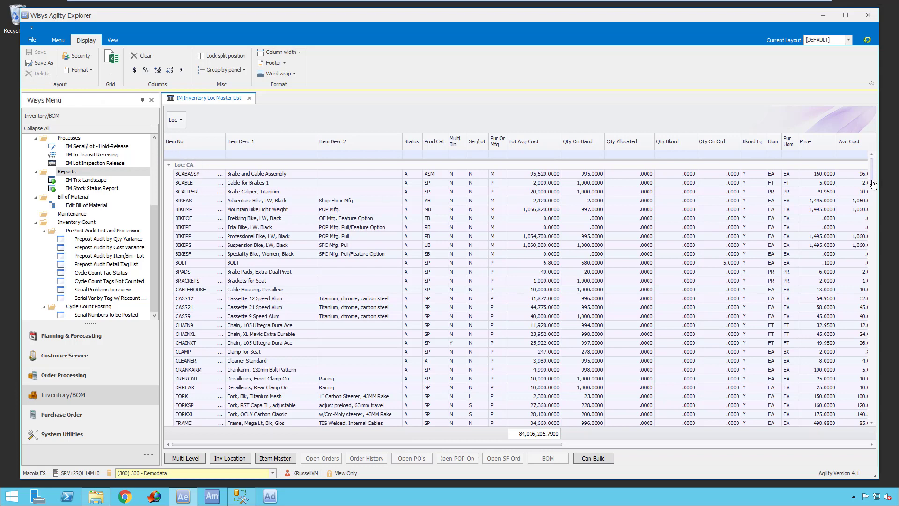
drag(874, 177, 869, 268)
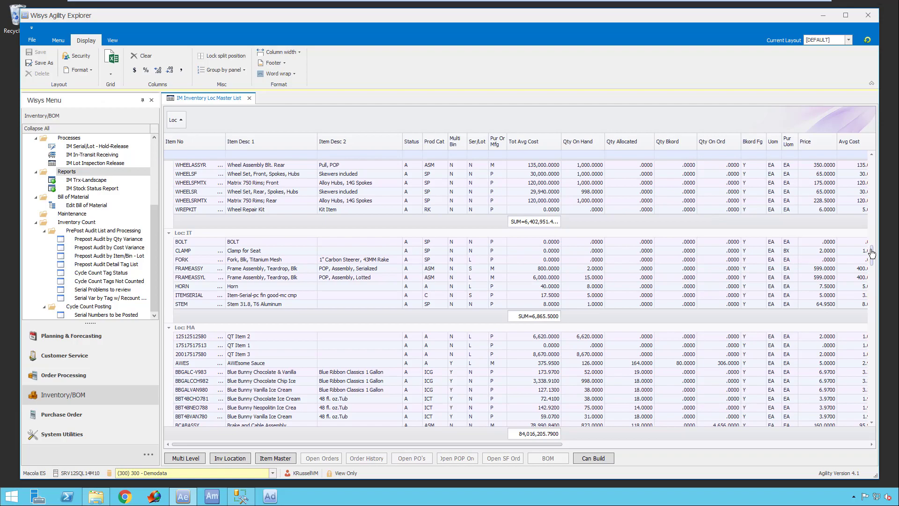
drag(874, 256, 884, 150)
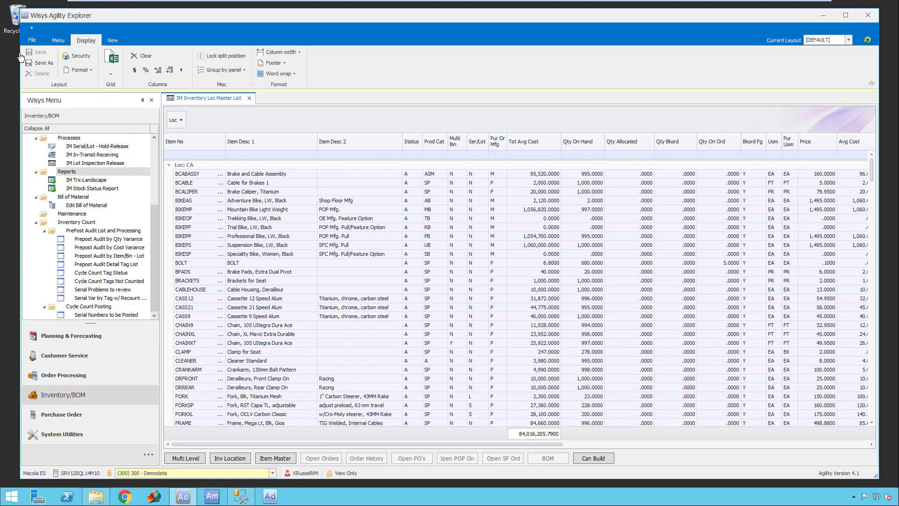
- Save the grid arrangement as a new layout named STOCK STATUS REPORT
click(61, 41)
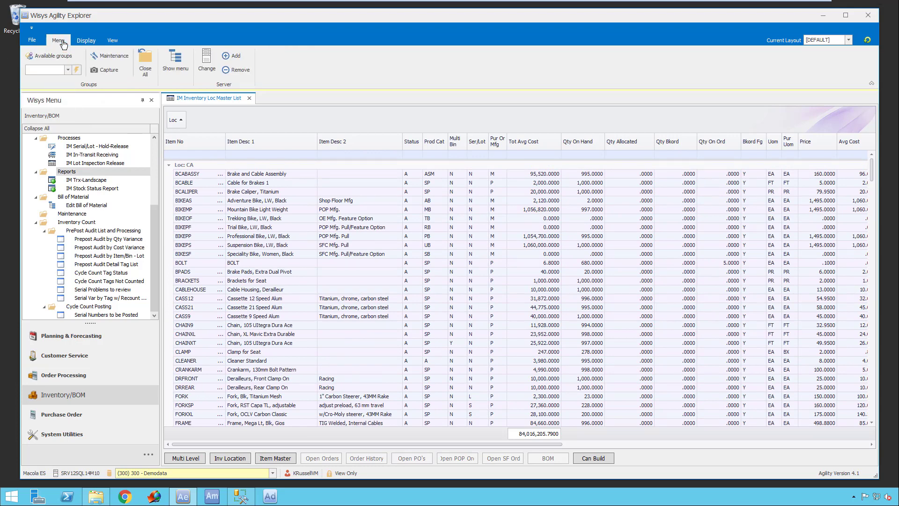
click(86, 41)
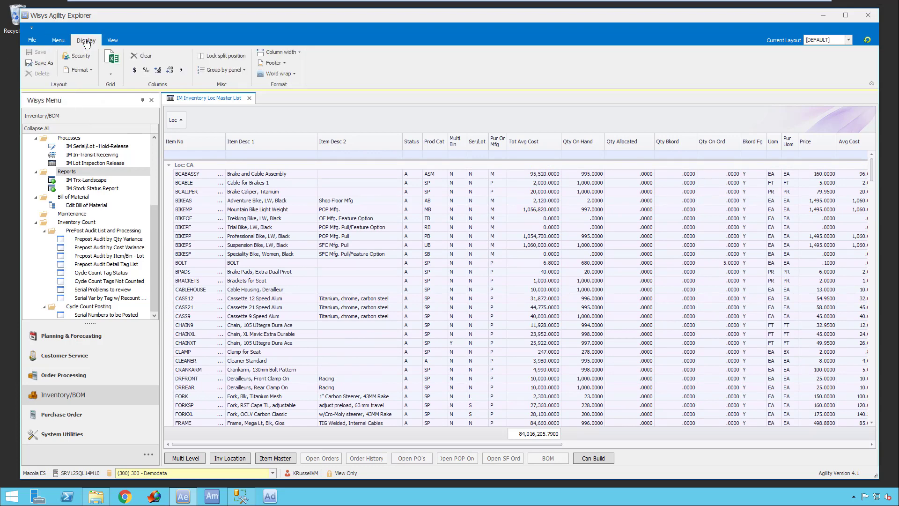
click(36, 64)
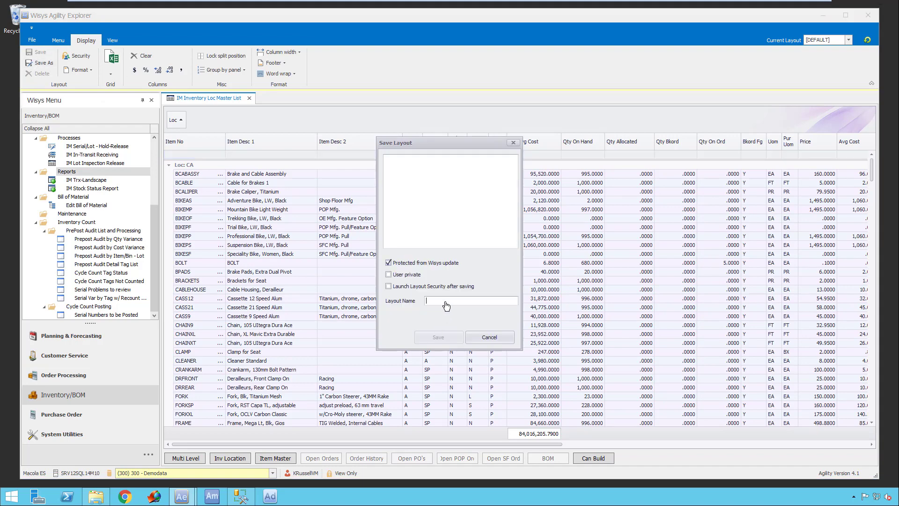
text(STOCK STATUS REPORT)
key(Return)
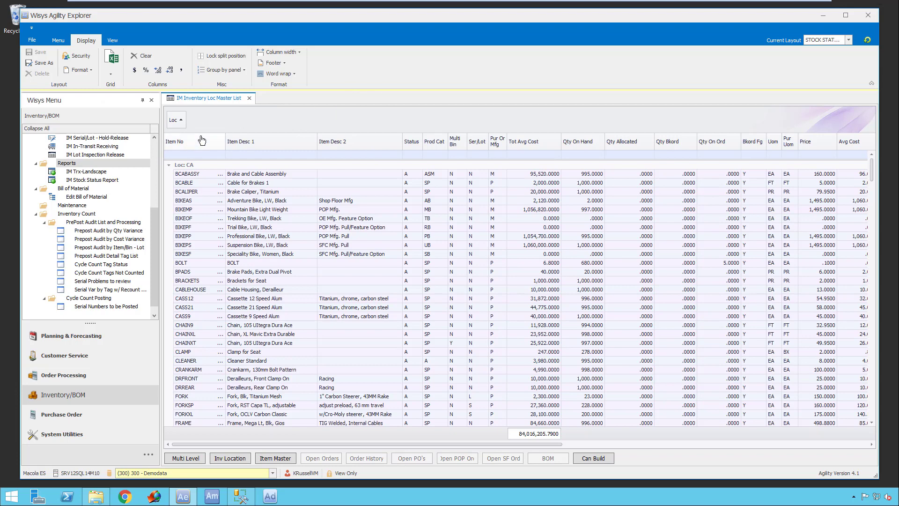
- Close the master list and run the IM Inv Ser/Lot Trace for item AWES across all locations and dates, collapsing the filter pane
click(250, 99)
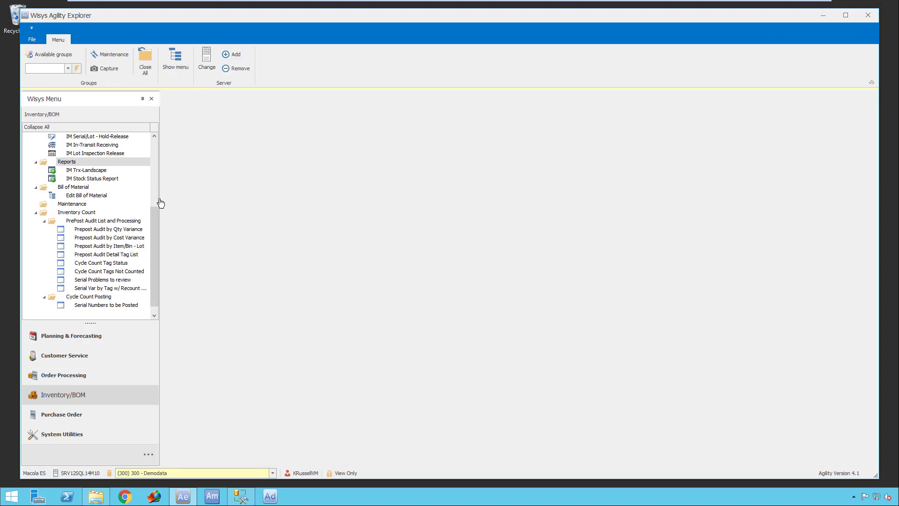
scroll(159, 190, up, 5)
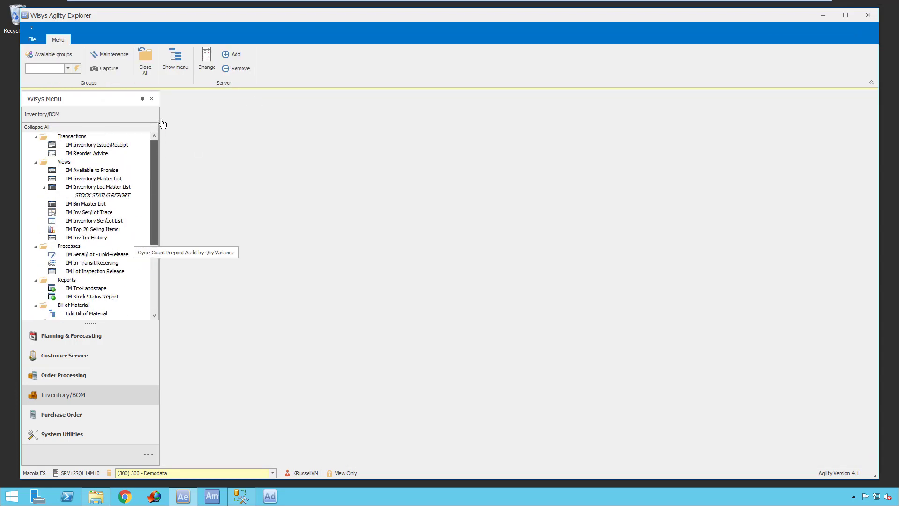
double_click(105, 213)
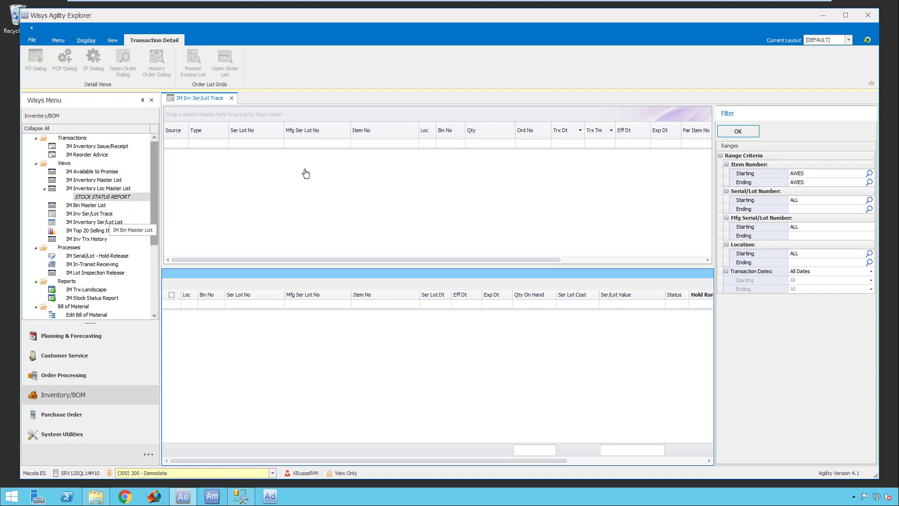
click(742, 135)
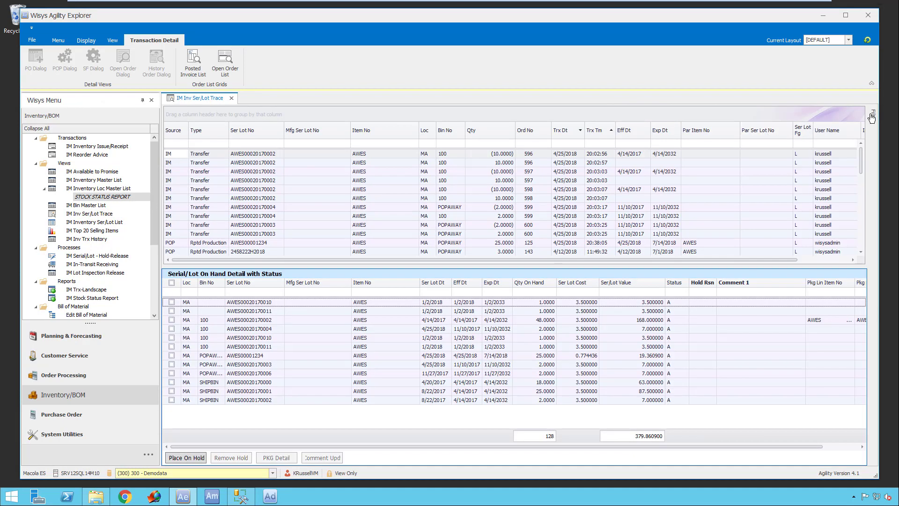
click(872, 117)
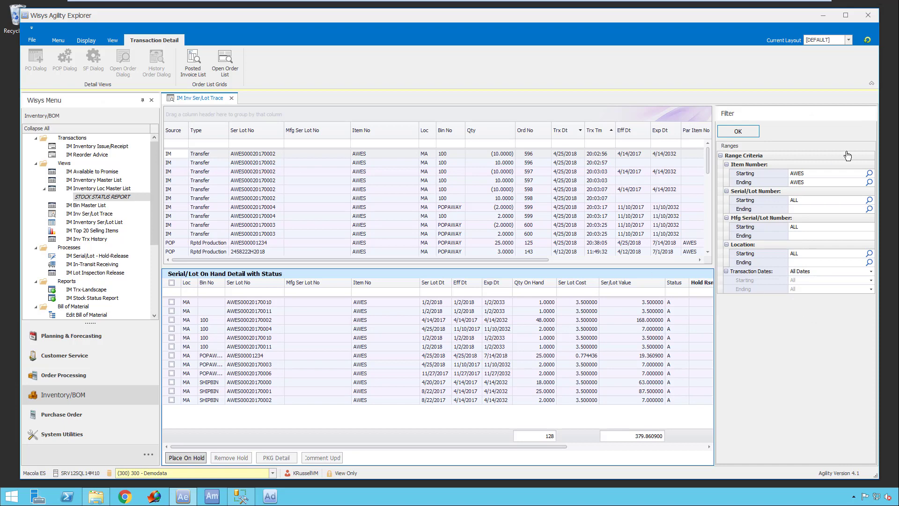
click(745, 132)
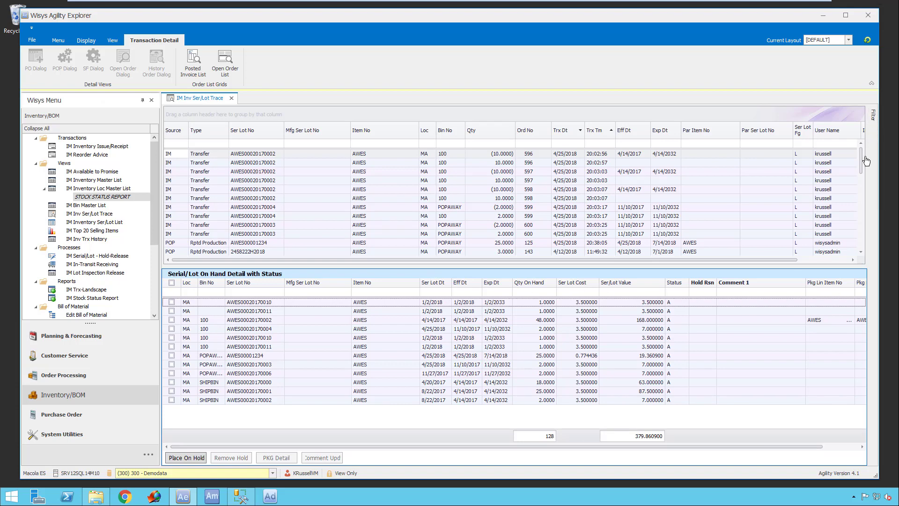
- Examine the serial/lot trace transactions for item AWES, from the latest transfers back to the original receipts
mouse_move(863, 156)
mouse_down()
mouse_move(862, 246)
mouse_move(861, 144)
mouse_up()
drag(423, 260, 666, 262)
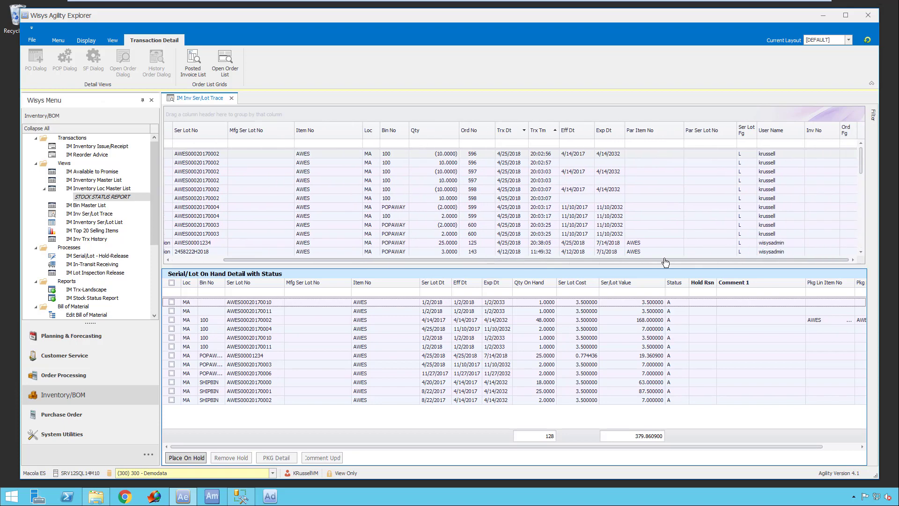
drag(449, 261, 297, 265)
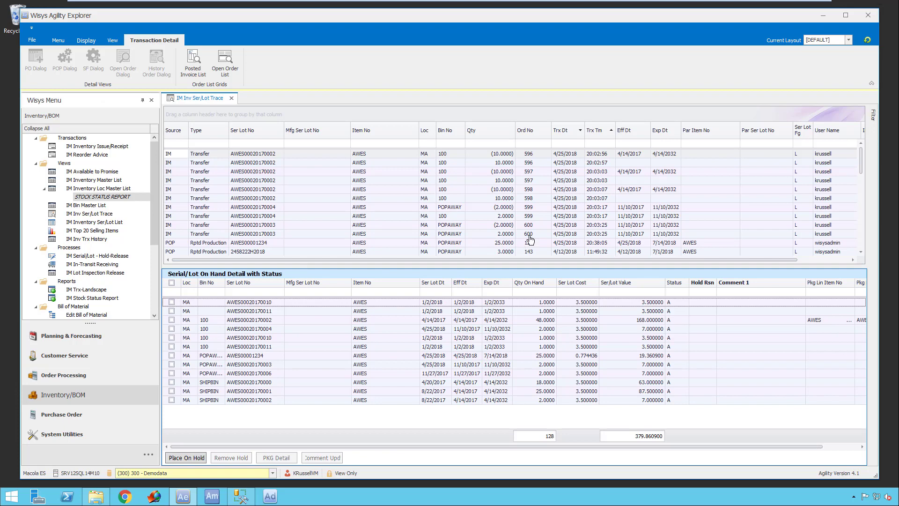
drag(862, 165, 859, 249)
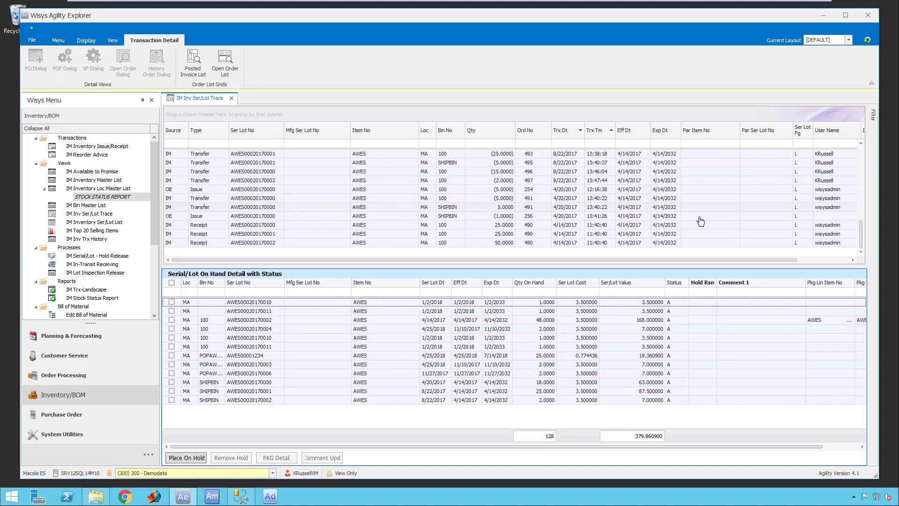
drag(865, 233, 855, 144)
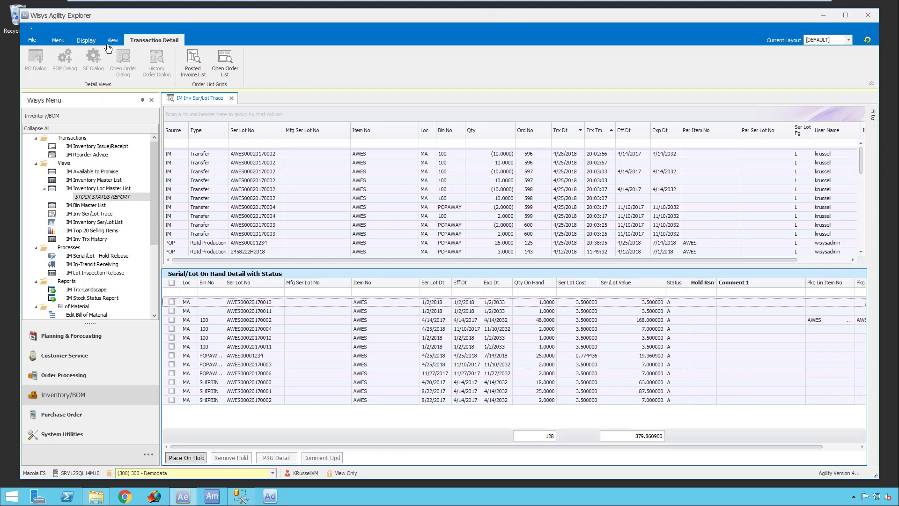
- Review the file formats available for exporting the main trace grid, leaving without exporting
click(86, 41)
click(111, 72)
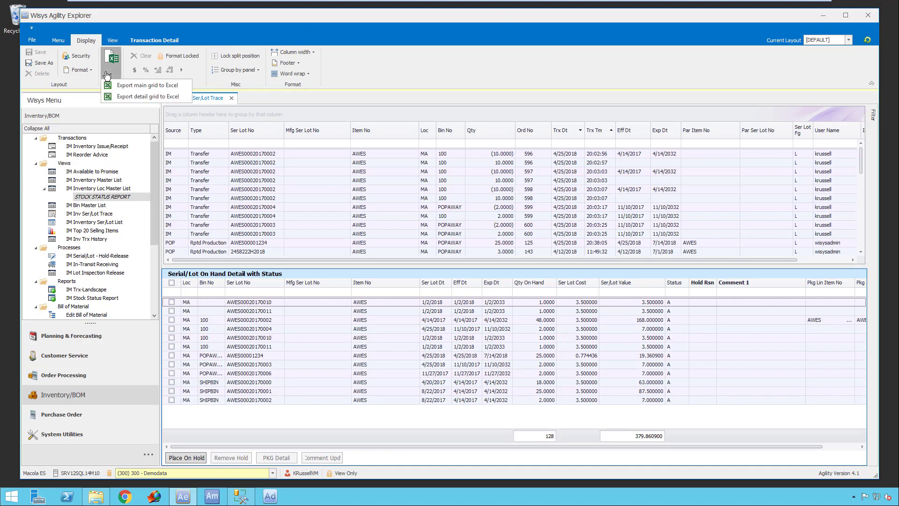
click(133, 85)
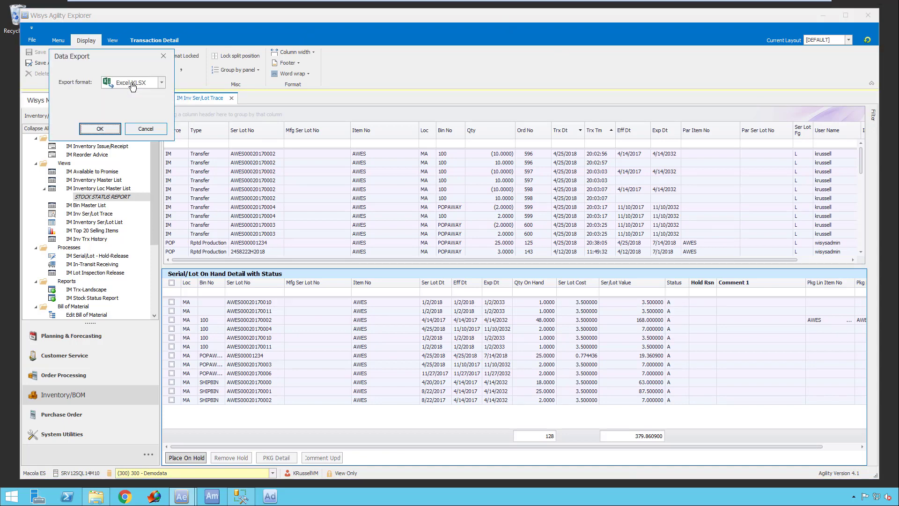
click(162, 83)
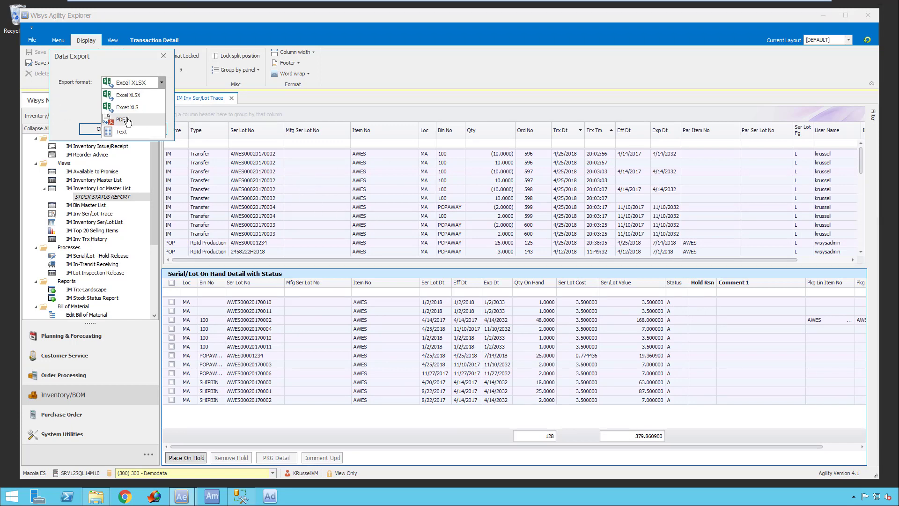
click(369, 194)
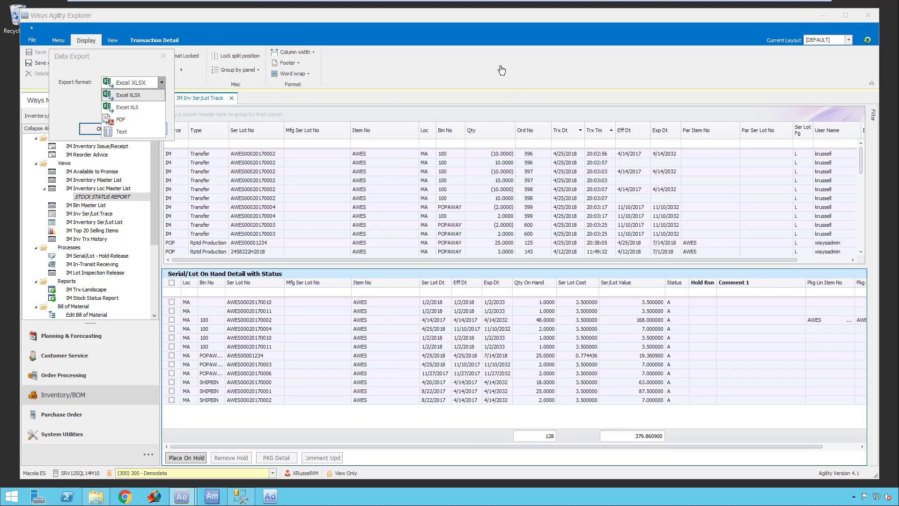
click(86, 109)
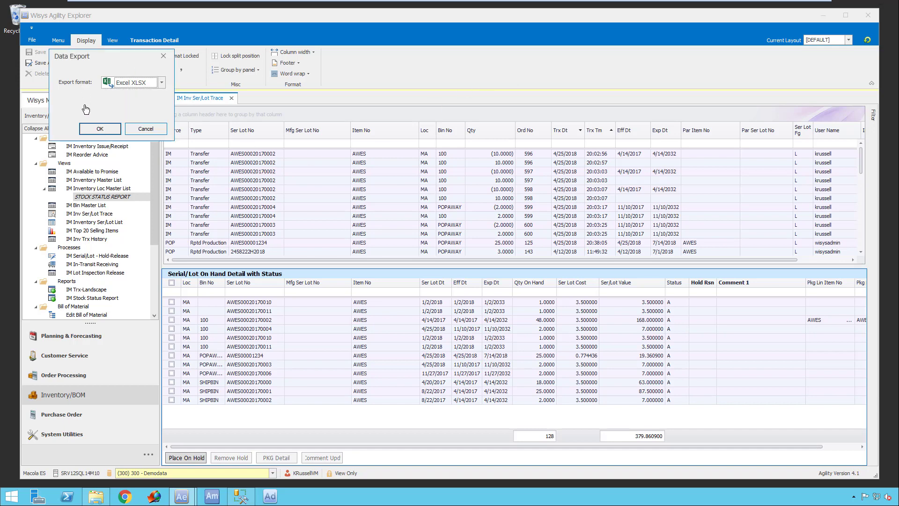
click(153, 132)
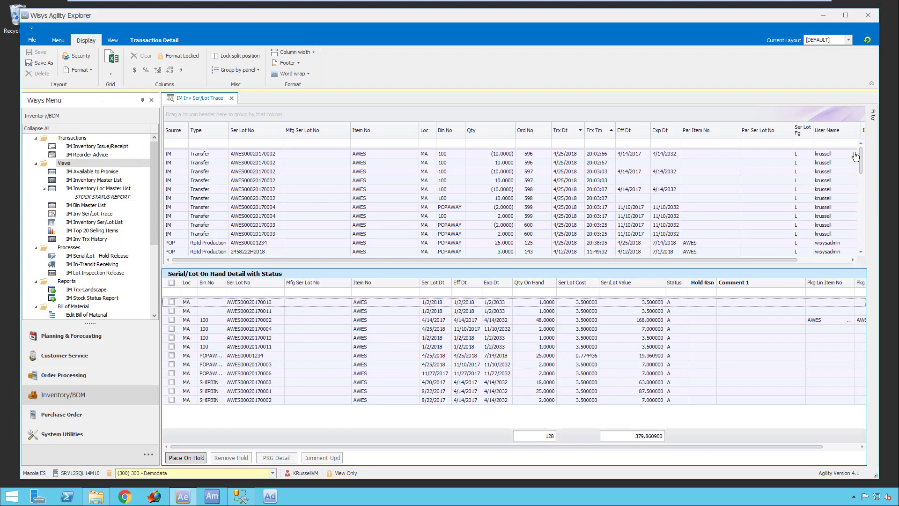
click(870, 118)
drag(395, 449, 602, 447)
drag(419, 450, 311, 450)
click(172, 392)
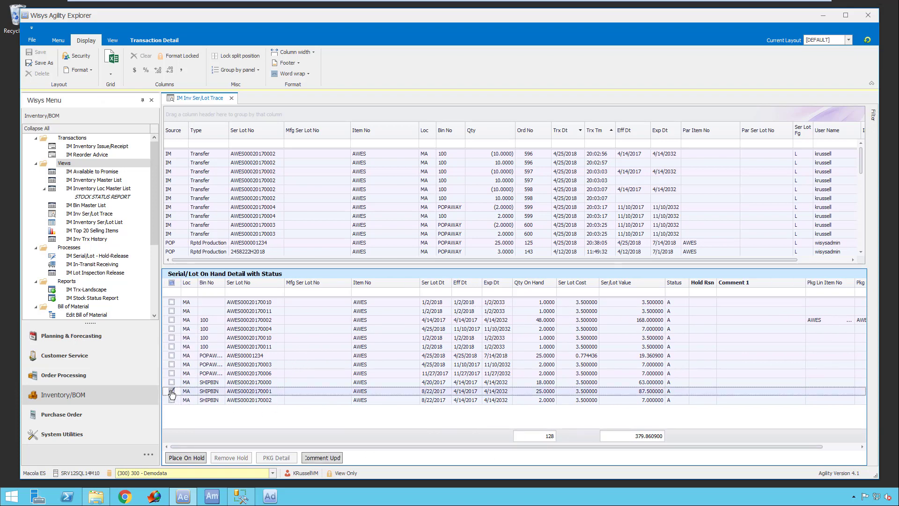
click(705, 394)
click(172, 391)
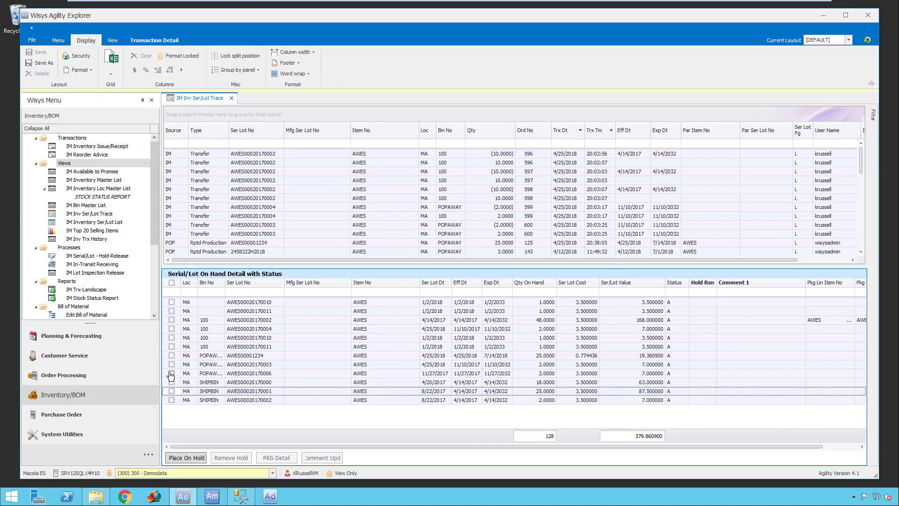
click(171, 374)
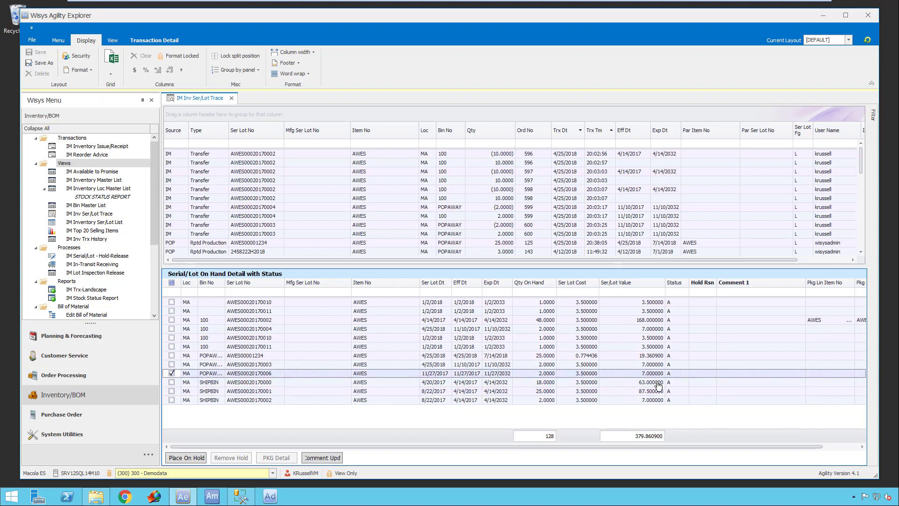
click(703, 374)
text(QA)
click(745, 378)
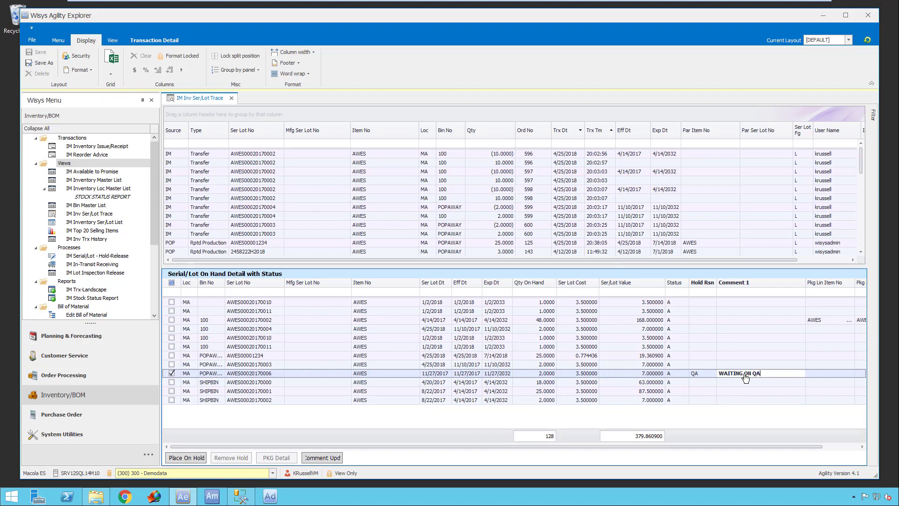
click(197, 458)
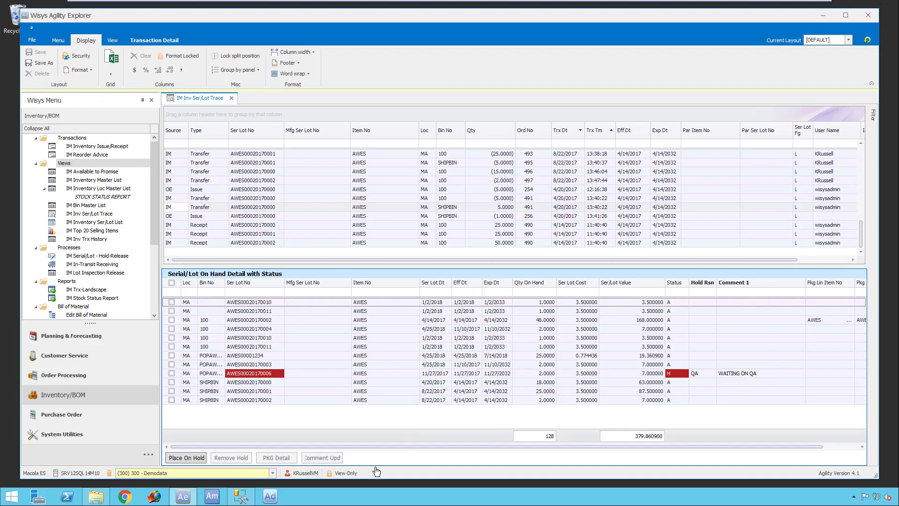
click(171, 373)
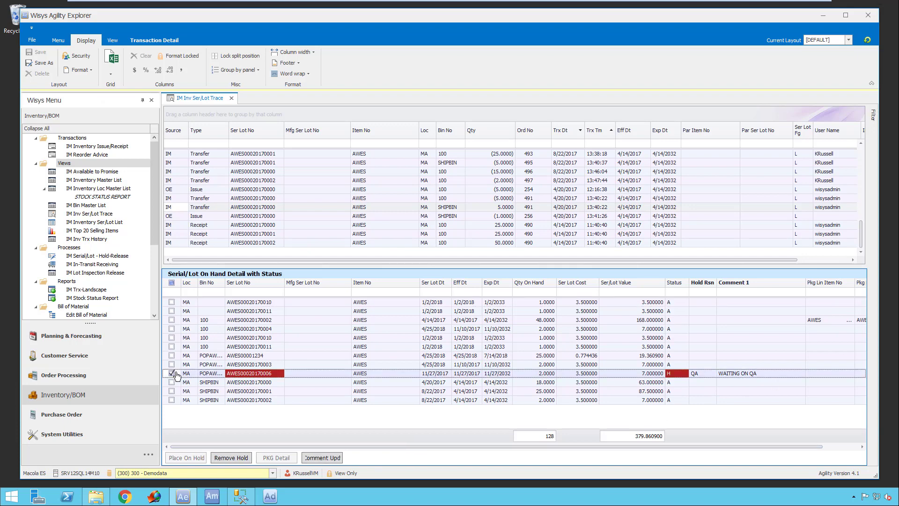
click(742, 375)
text(2ND APPROVAL)
click(323, 458)
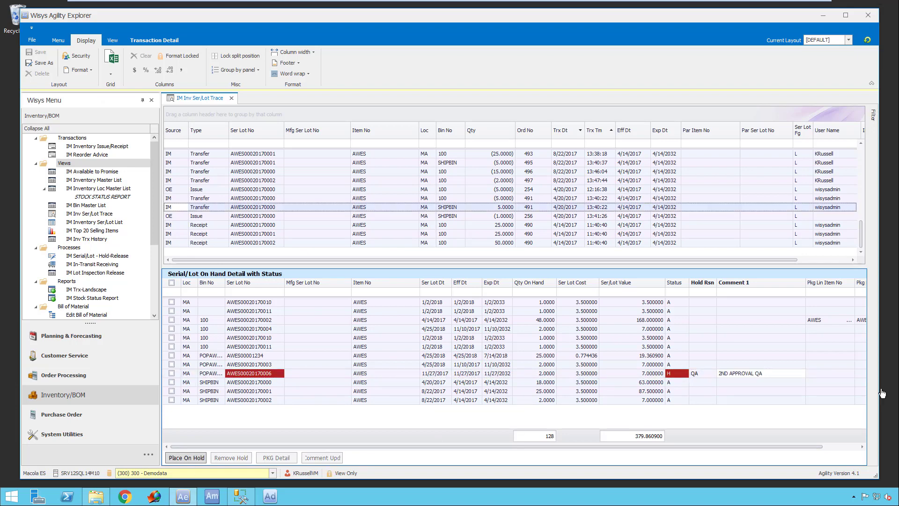
click(171, 374)
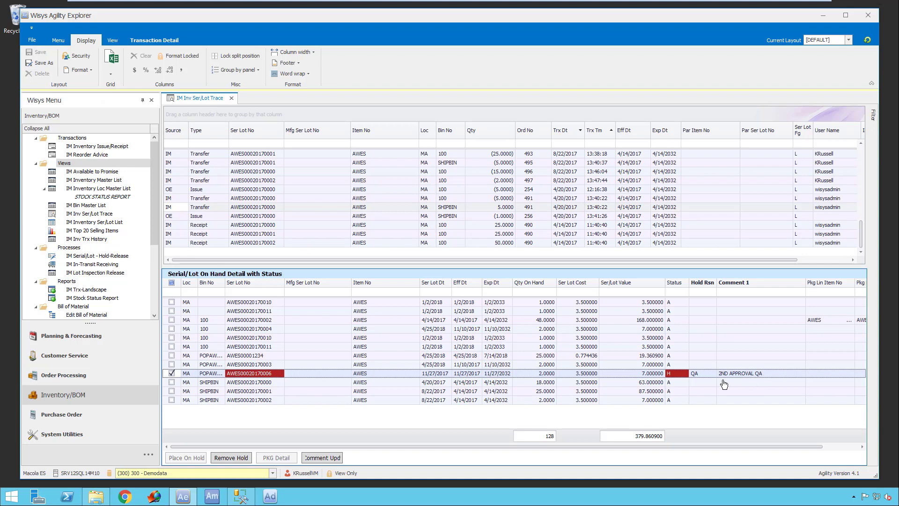
click(773, 377)
key(BackSpace)
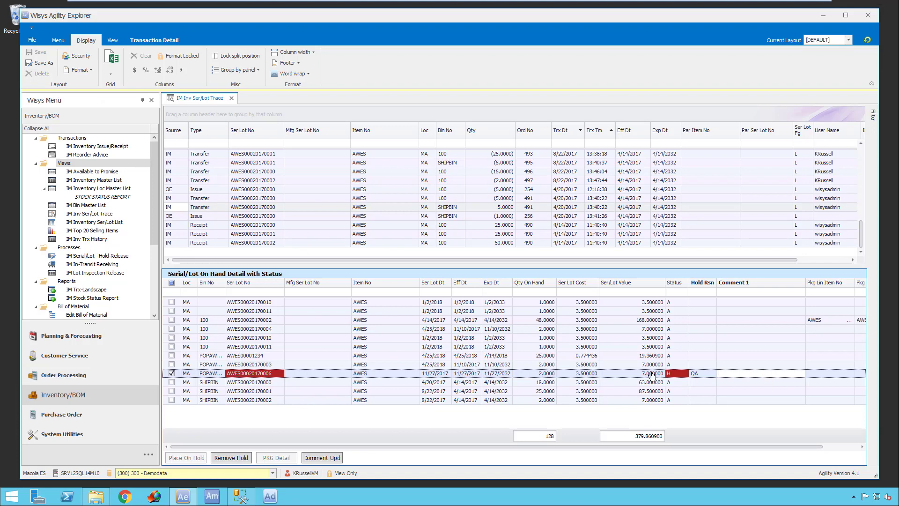
click(221, 457)
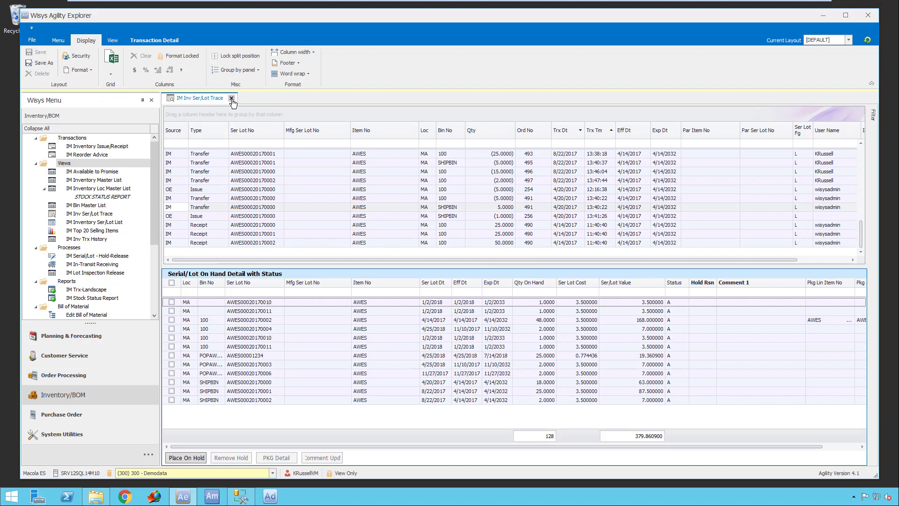
- Close the serial/lot trace and run IM Reorder Advice for all items and locations with order policy All
click(231, 98)
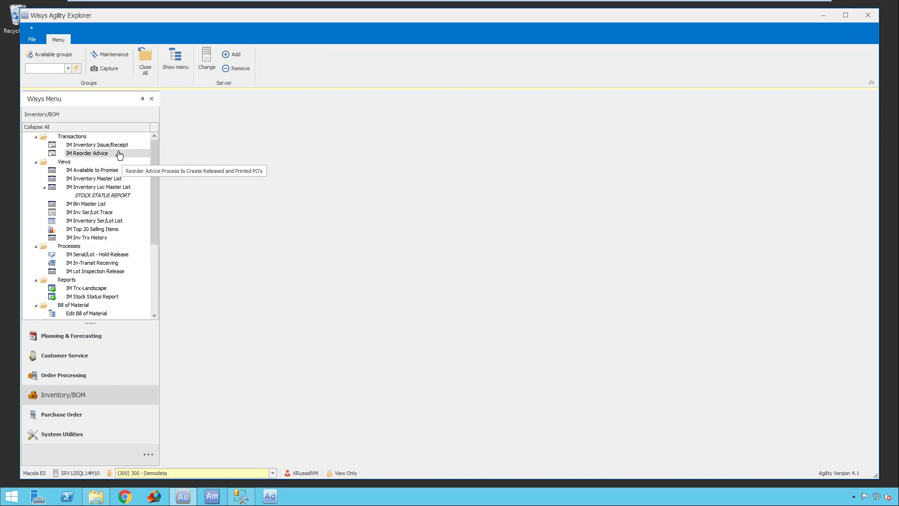
click(83, 154)
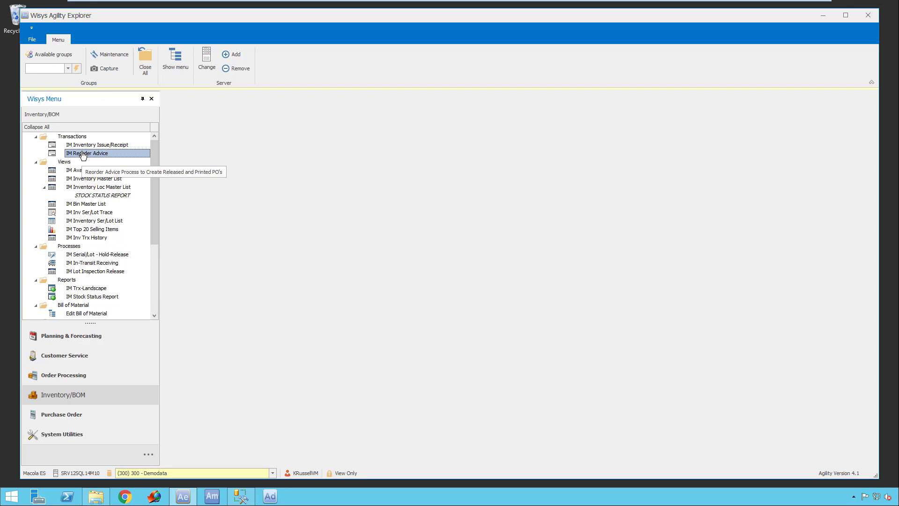
double_click(83, 154)
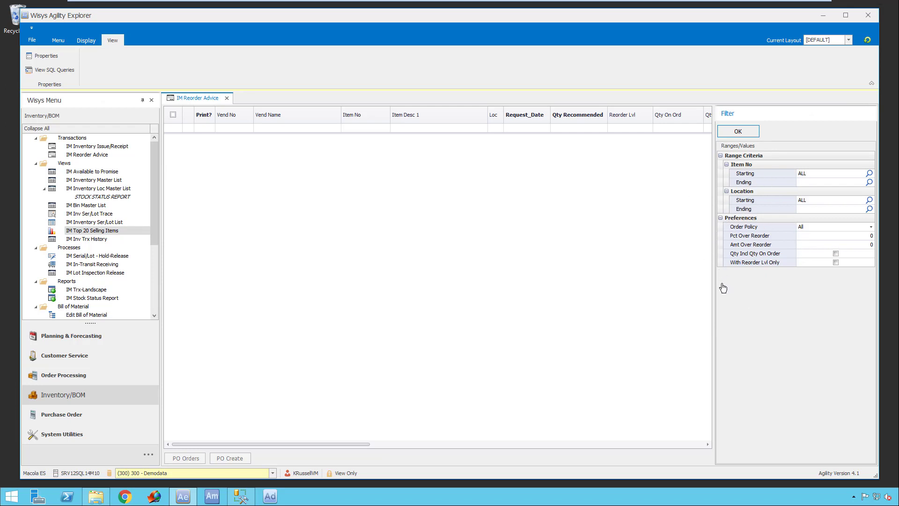
click(874, 228)
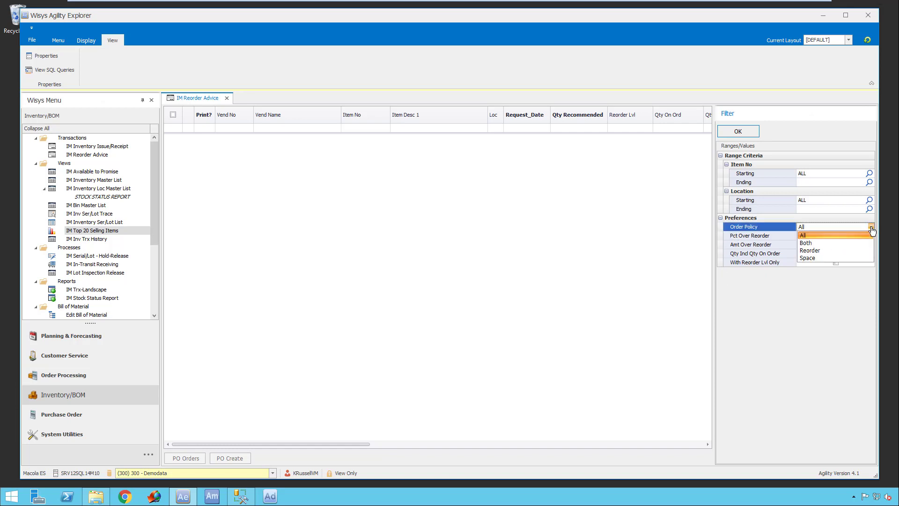
click(806, 238)
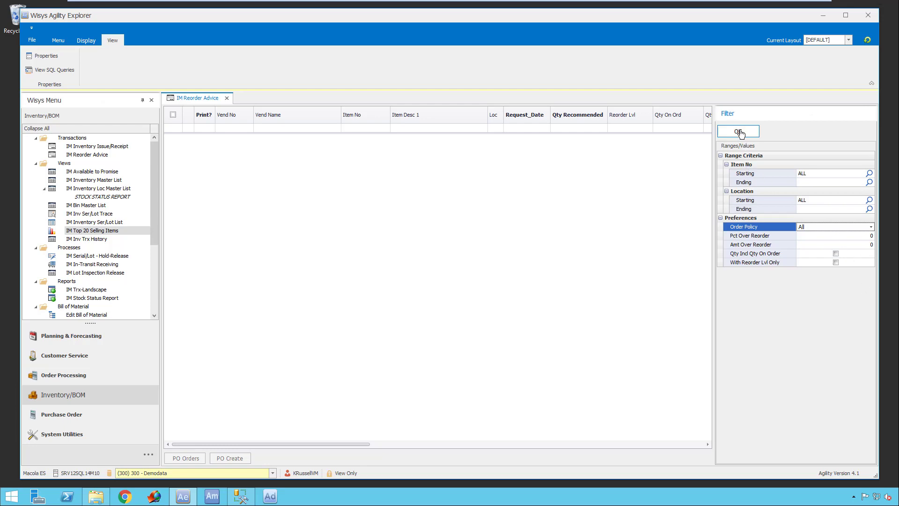
click(740, 133)
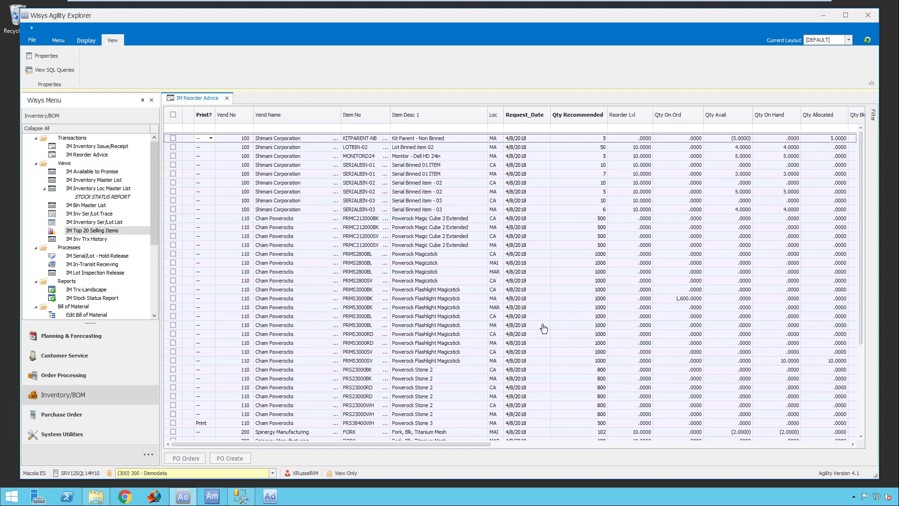
- Filter the reorder advice list to locations containing "ma"
click(873, 114)
drag(448, 446, 585, 465)
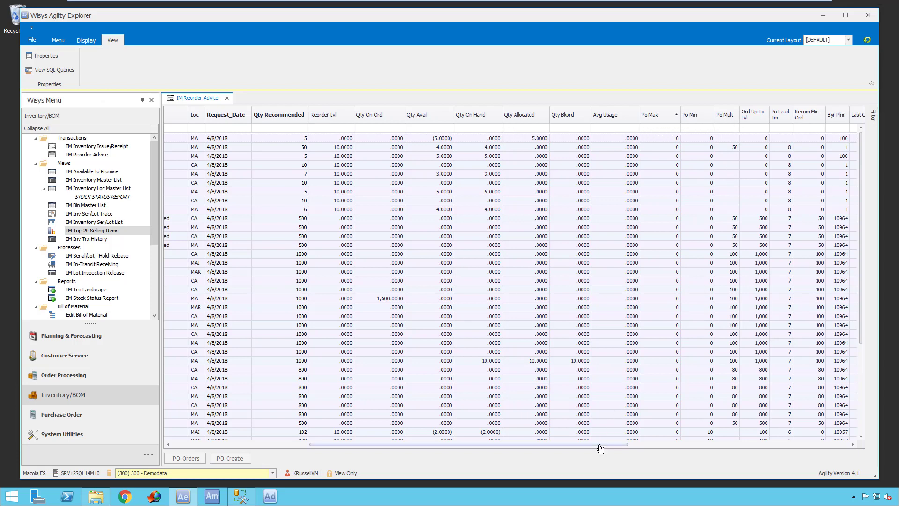
drag(598, 444, 801, 461)
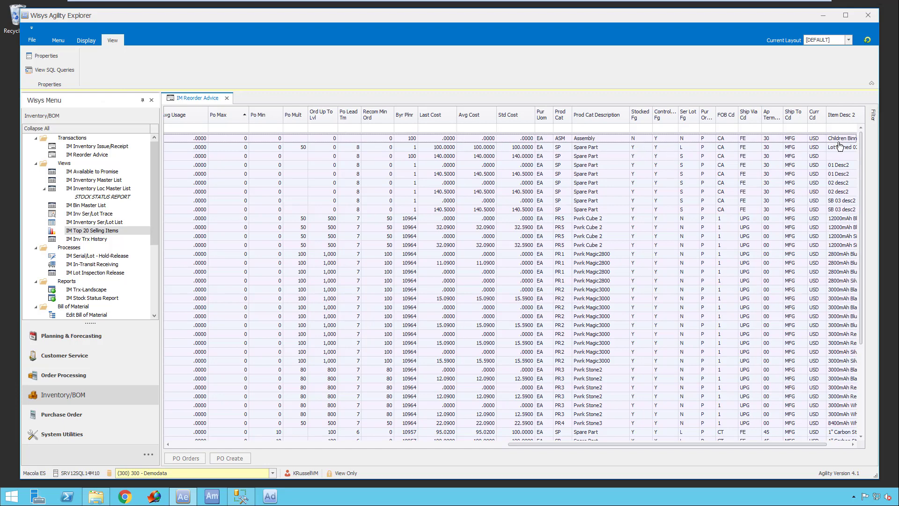
drag(683, 449, 331, 443)
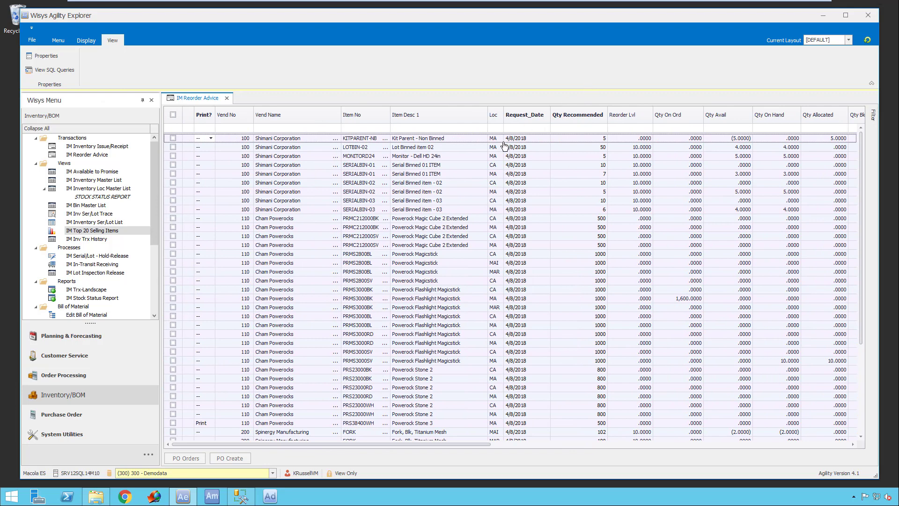
click(494, 129)
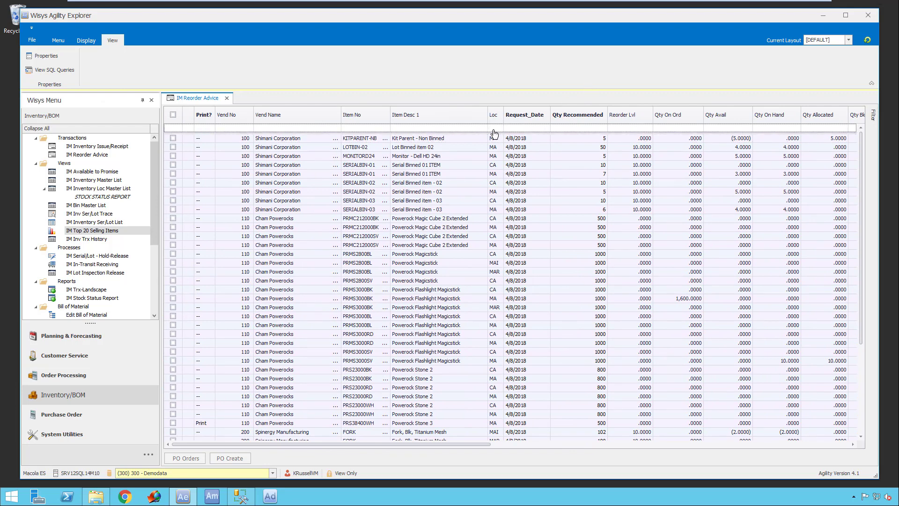
text(ma)
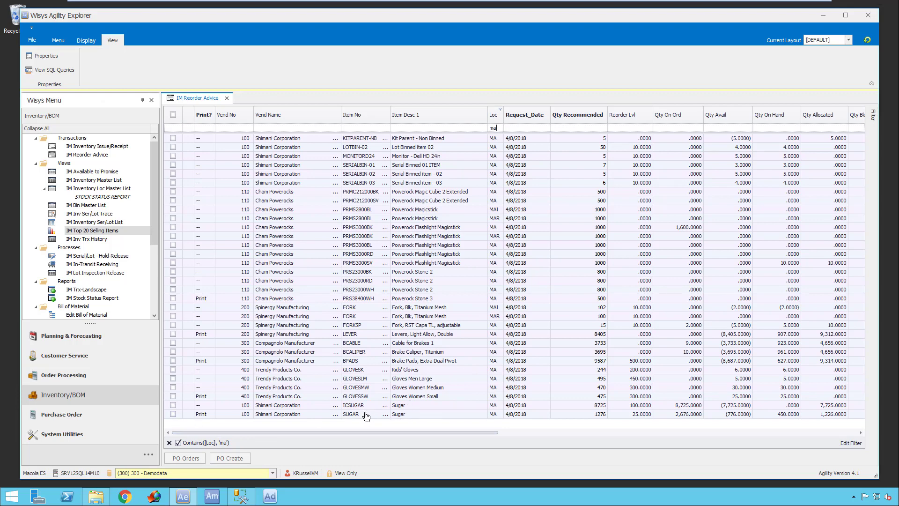
- Display the open purchase orders for the SUGAR item and move their window toward the middle of the screen
click(270, 416)
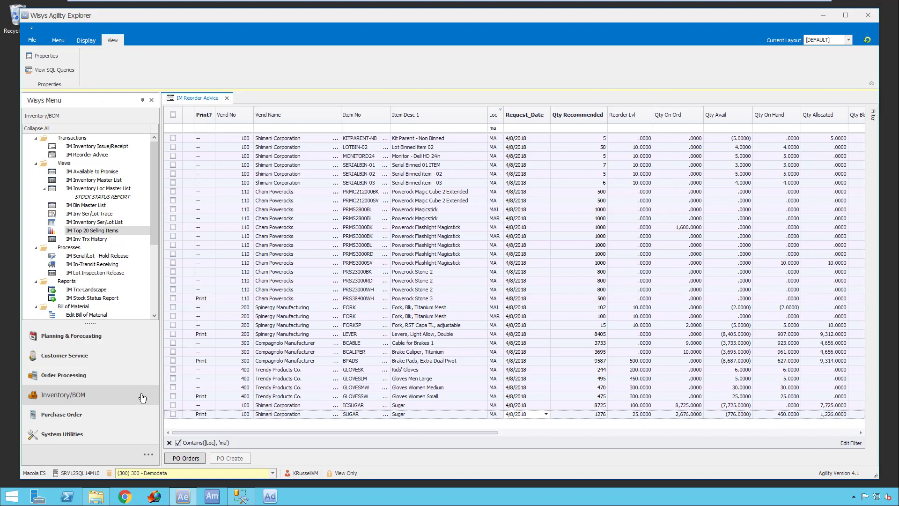
click(190, 459)
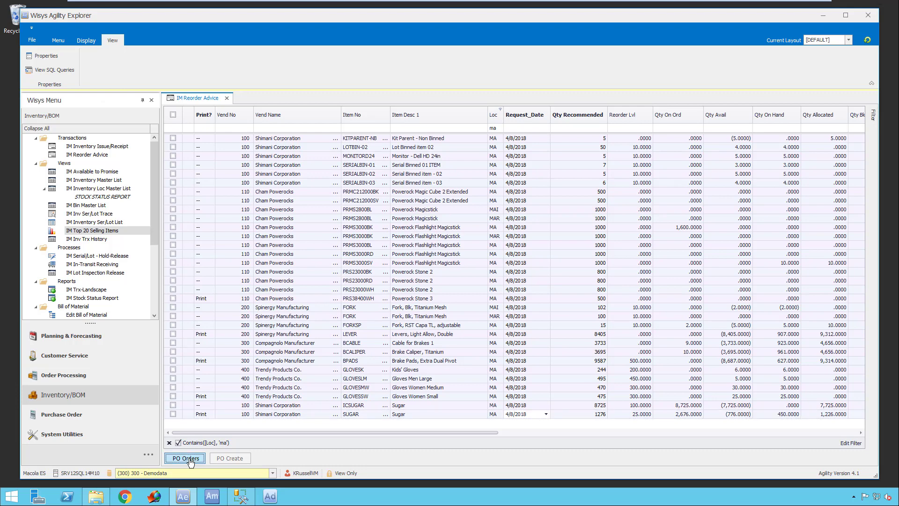
scroll(95, 285, down, 5)
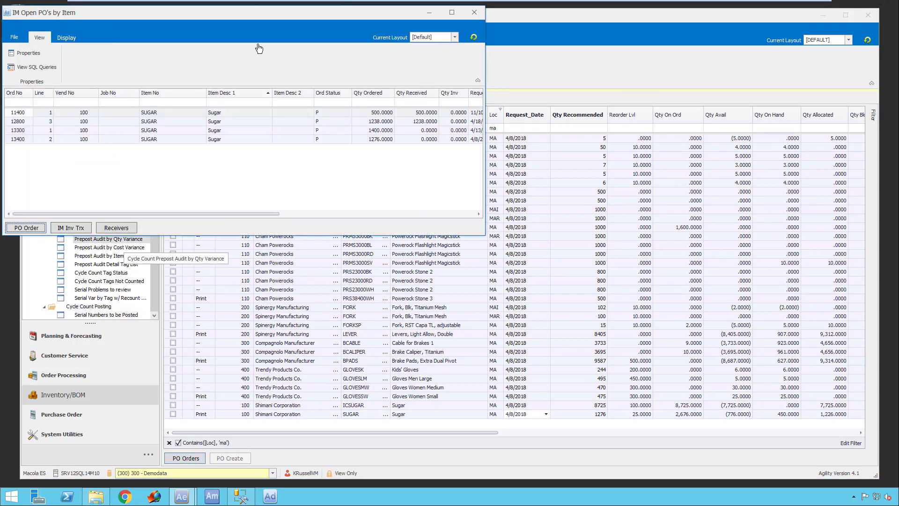
drag(211, 14, 264, 64)
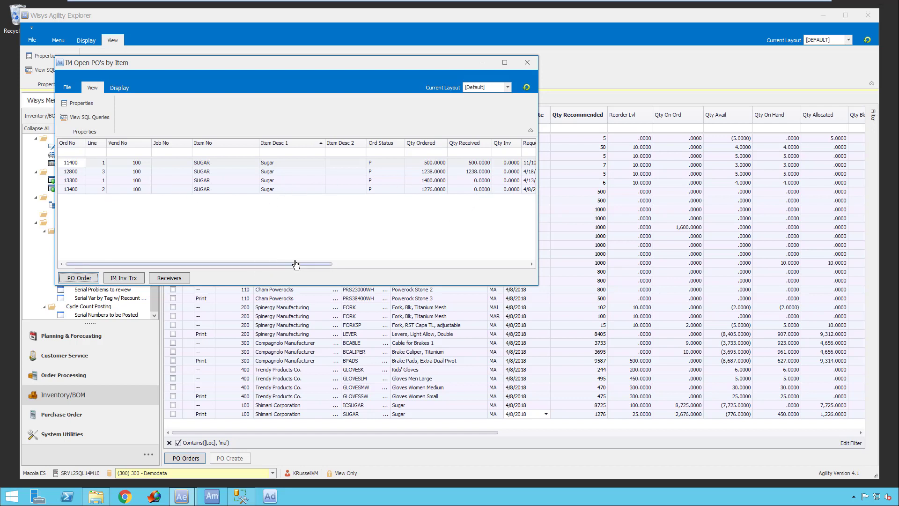
- Review the quantity, date and cost columns of the open purchase orders for SUGAR and close their window
drag(301, 264, 460, 277)
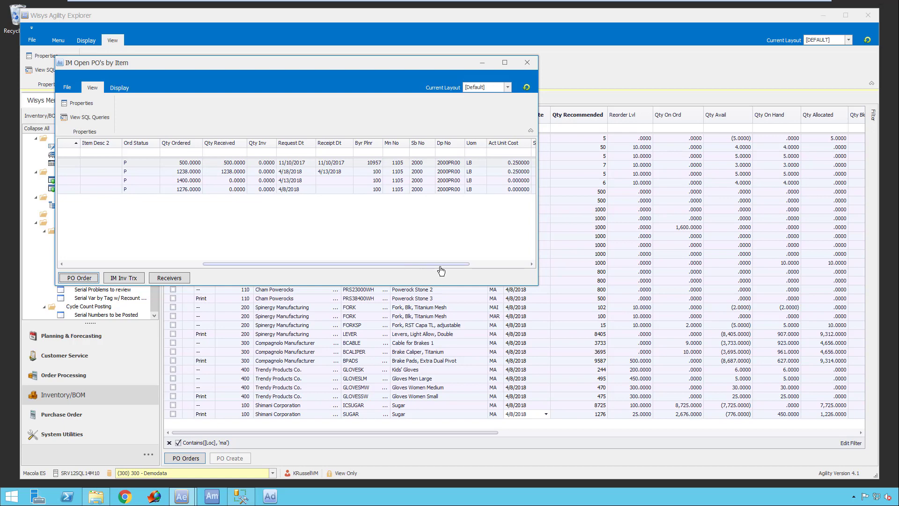
drag(426, 264, 276, 272)
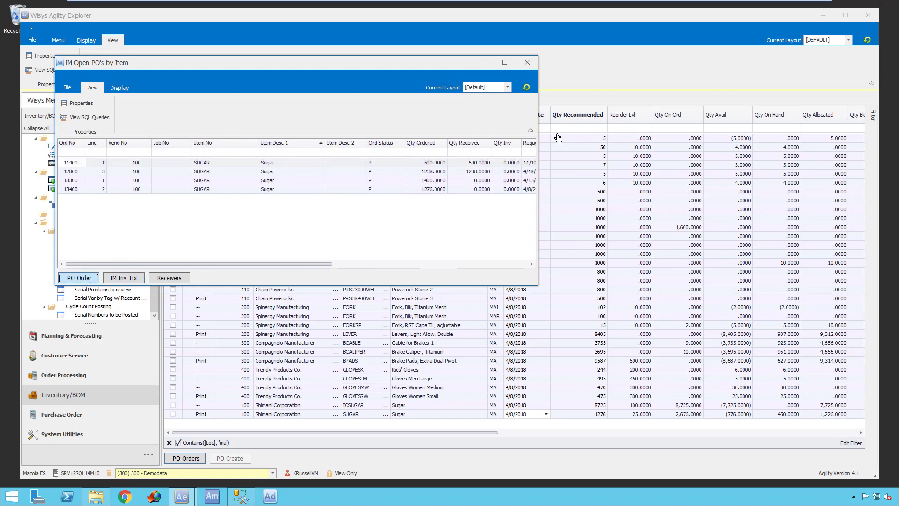
click(527, 64)
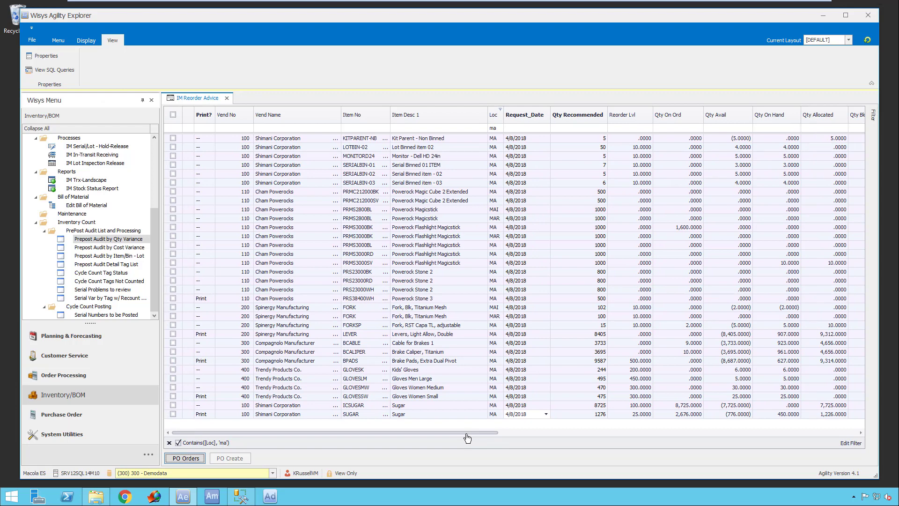
- Set the recommended quantity of the SUGAR item to 500, create its purchase order, and close the generated document
click(173, 414)
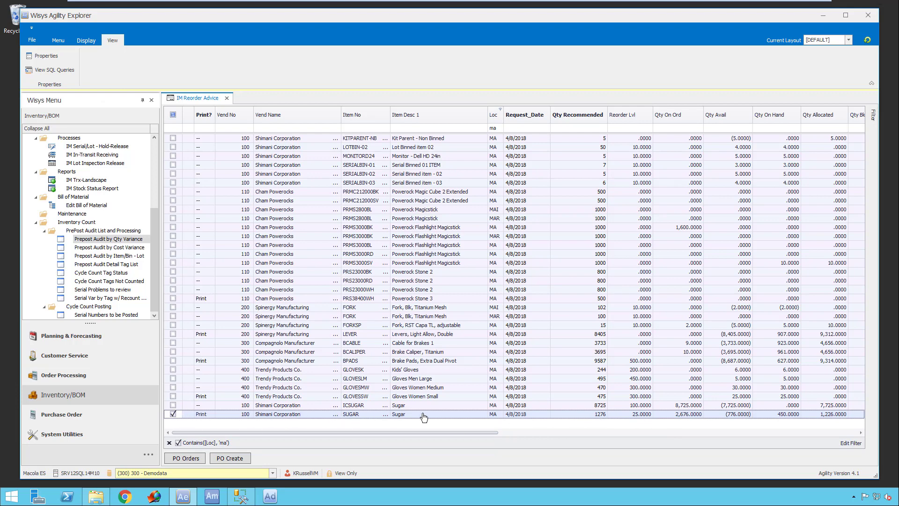
click(202, 416)
click(598, 415)
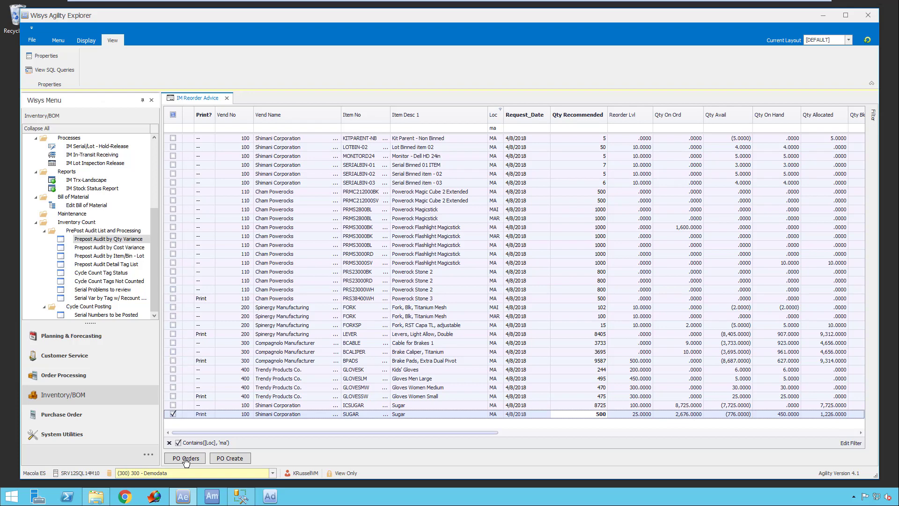
click(239, 460)
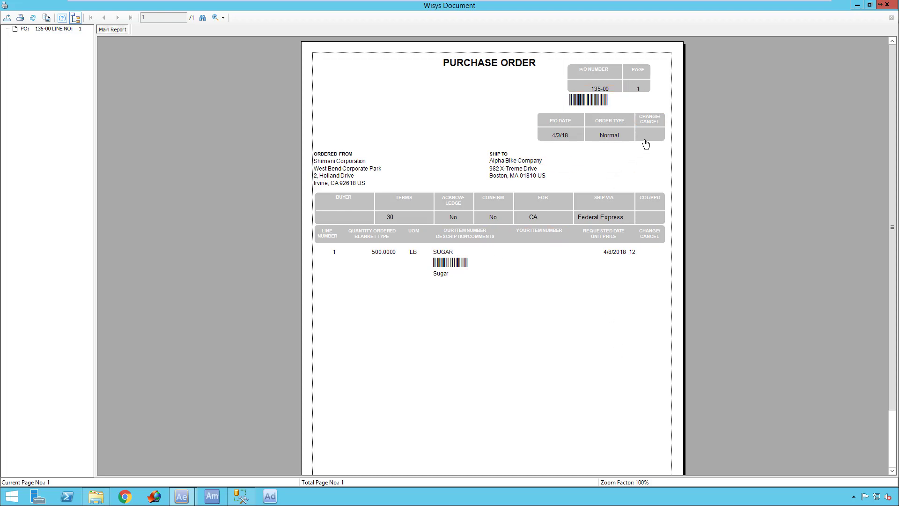
click(893, 6)
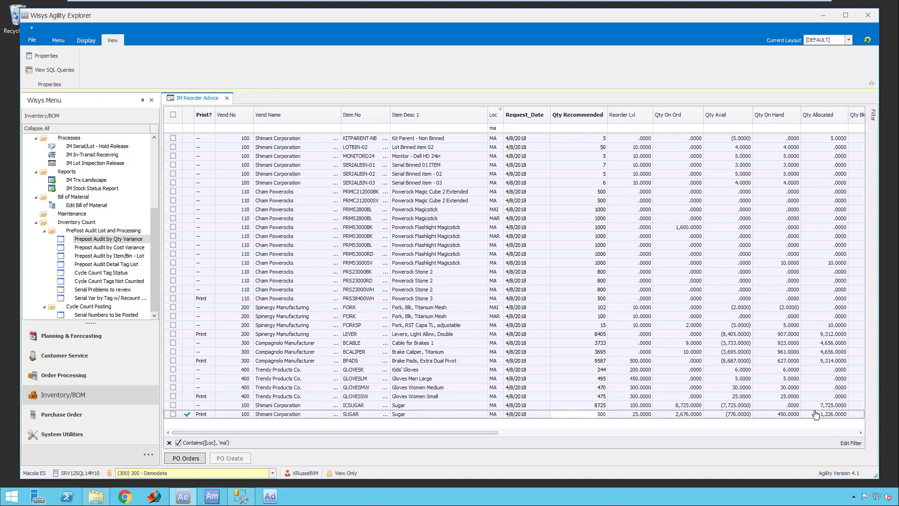
- Close IM Reorder Advice and open PO Receipts from the Purchase Order module
click(227, 99)
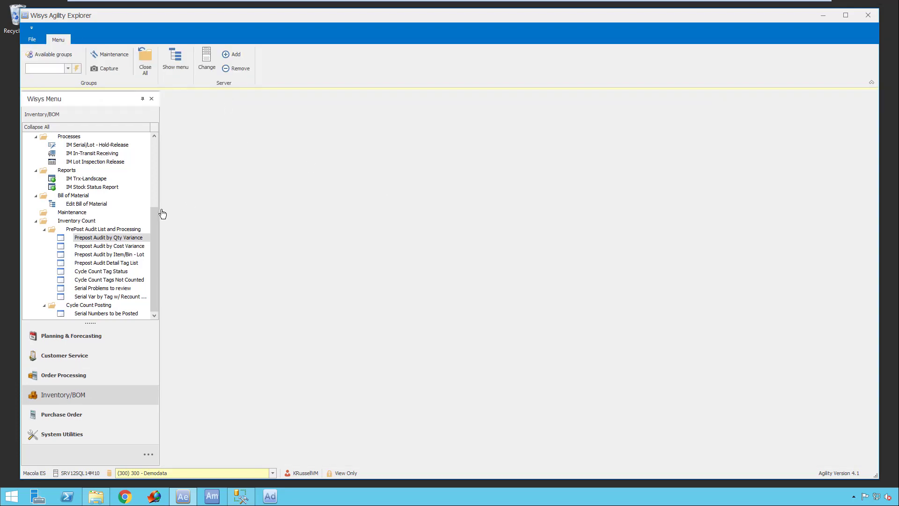
drag(154, 262, 159, 149)
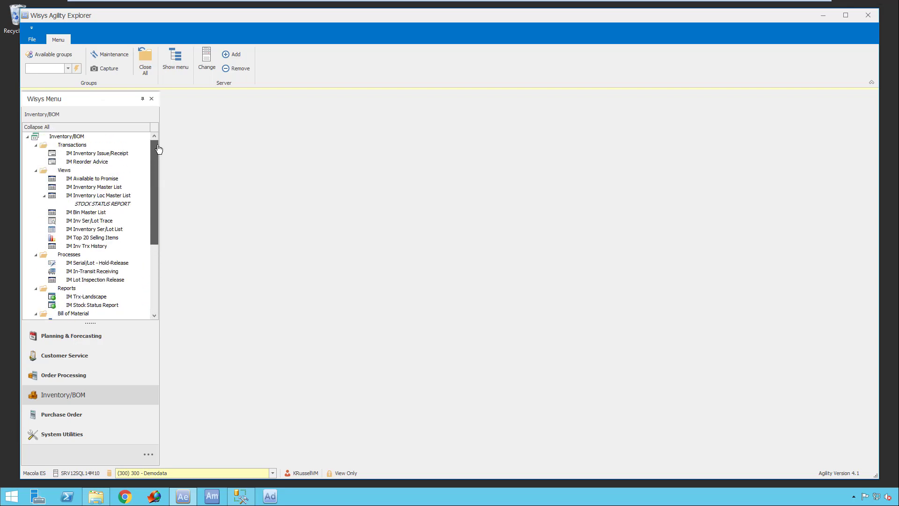
scroll(93, 288, down, 5)
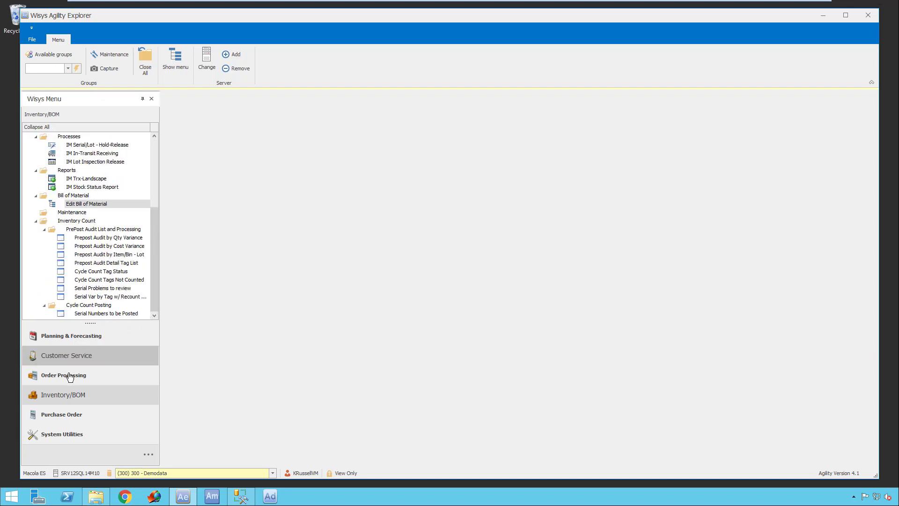
click(53, 418)
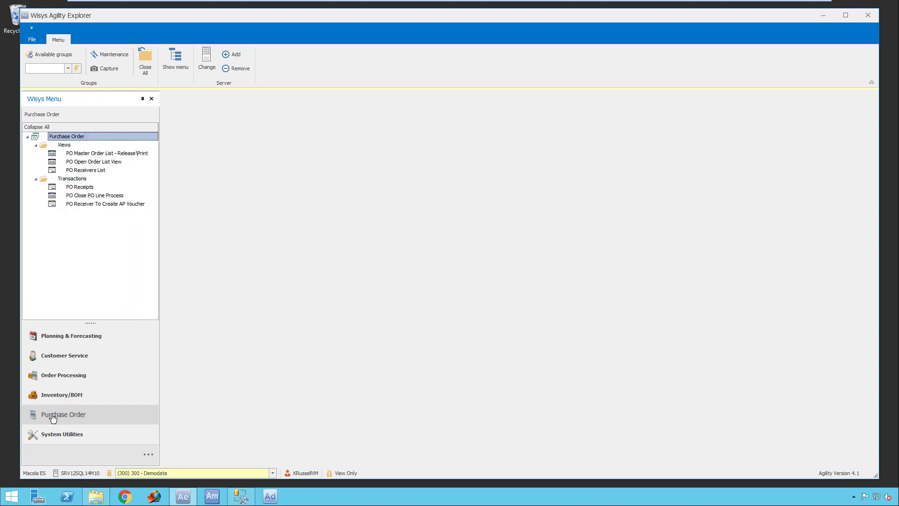
double_click(106, 204)
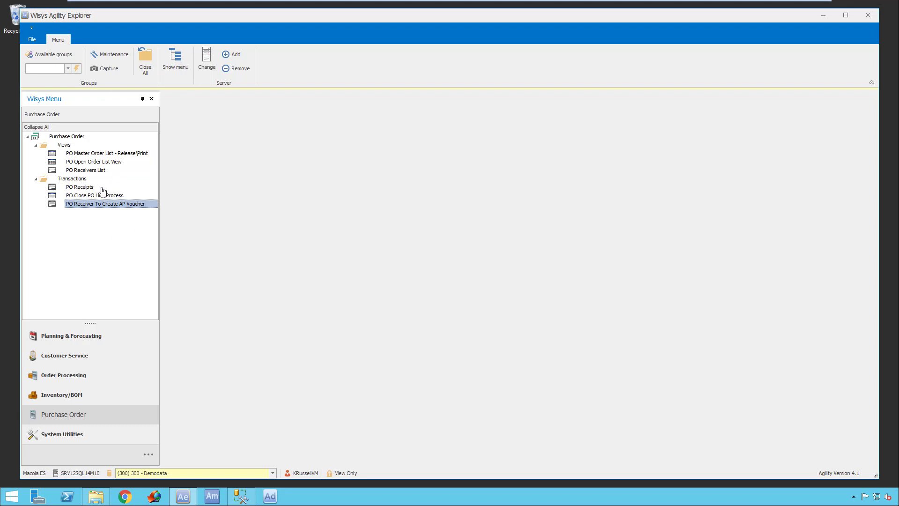
click(78, 188)
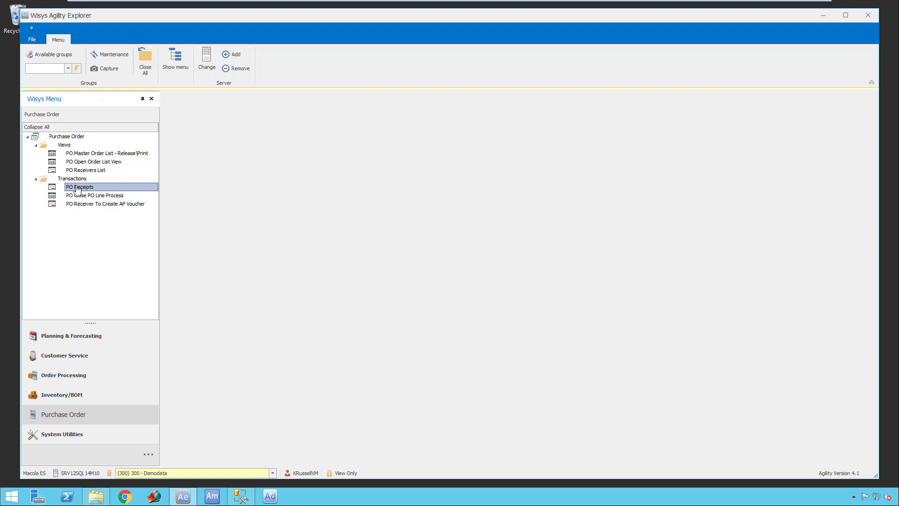
double_click(131, 190)
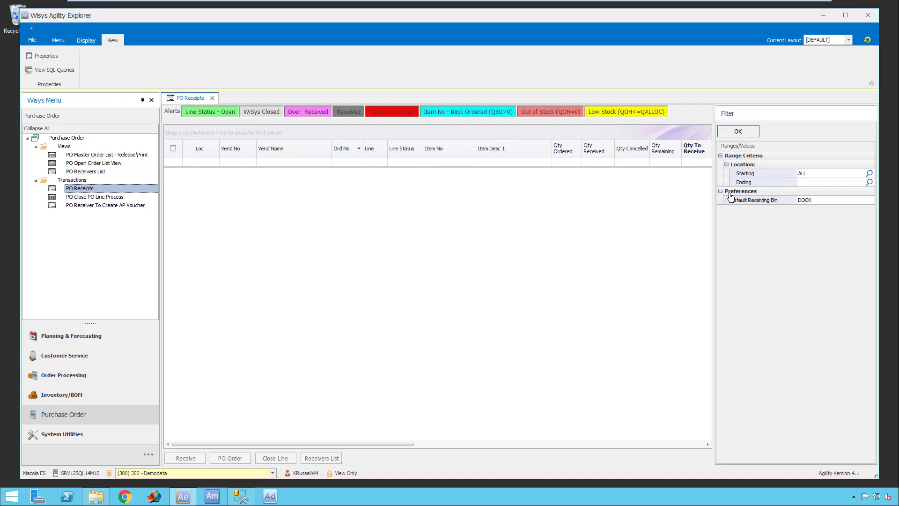
- Load the PO receipts for all locations with DOCK as the default receiving bin
drag(819, 205, 807, 202)
double_click(825, 203)
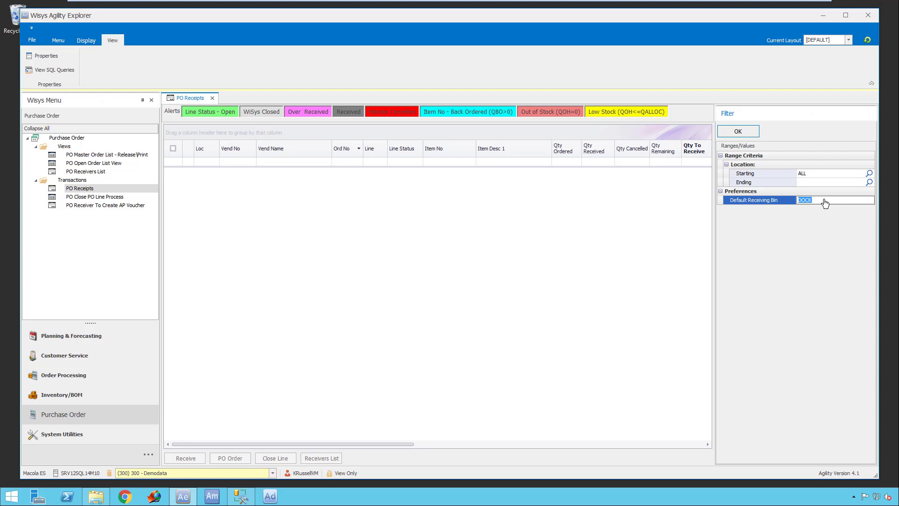
click(745, 133)
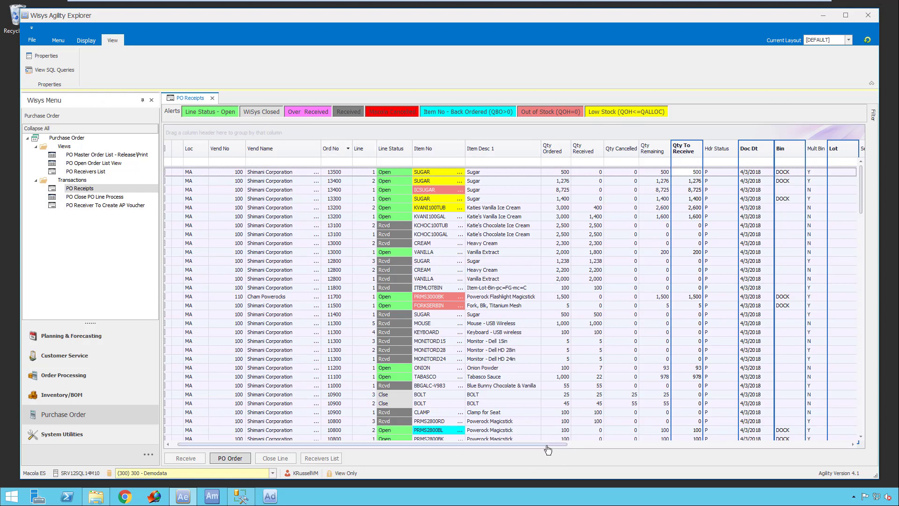
- Assign a lot number to the first SUGAR receipt line, the one for a quantity of 500
drag(552, 445, 472, 454)
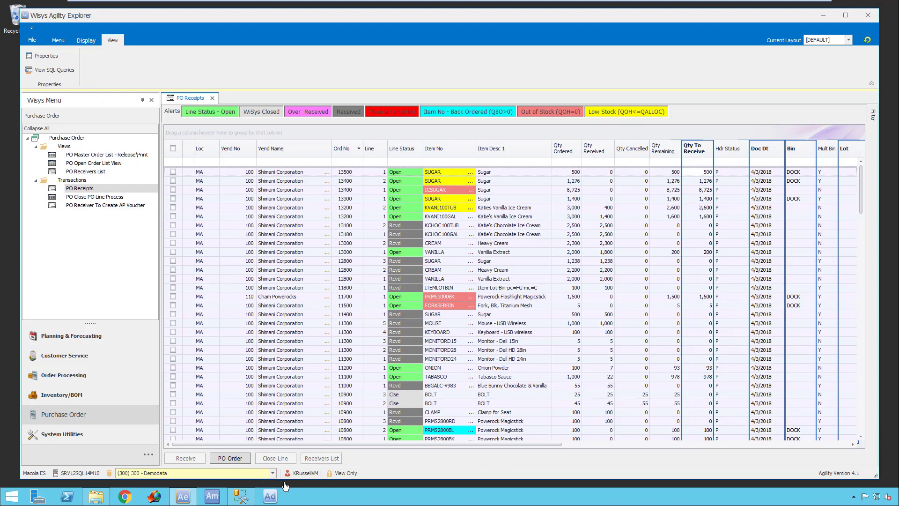
drag(522, 448, 675, 464)
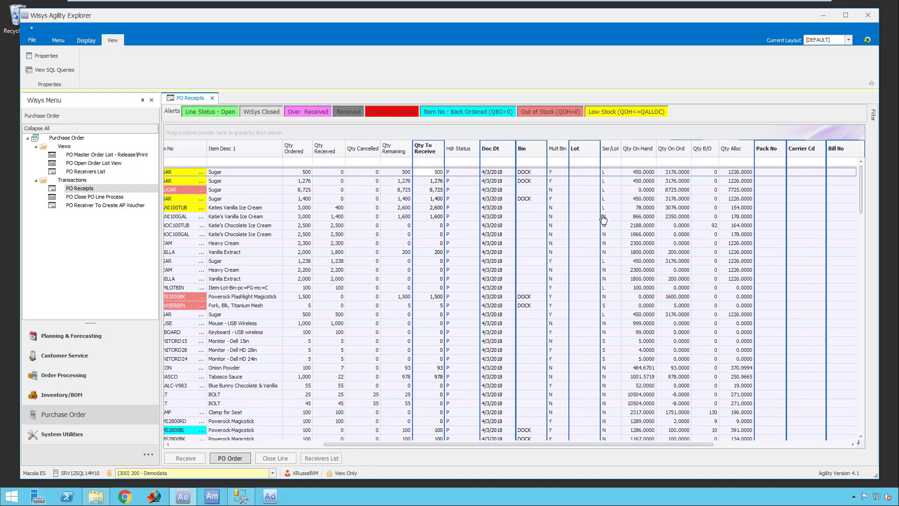
click(574, 176)
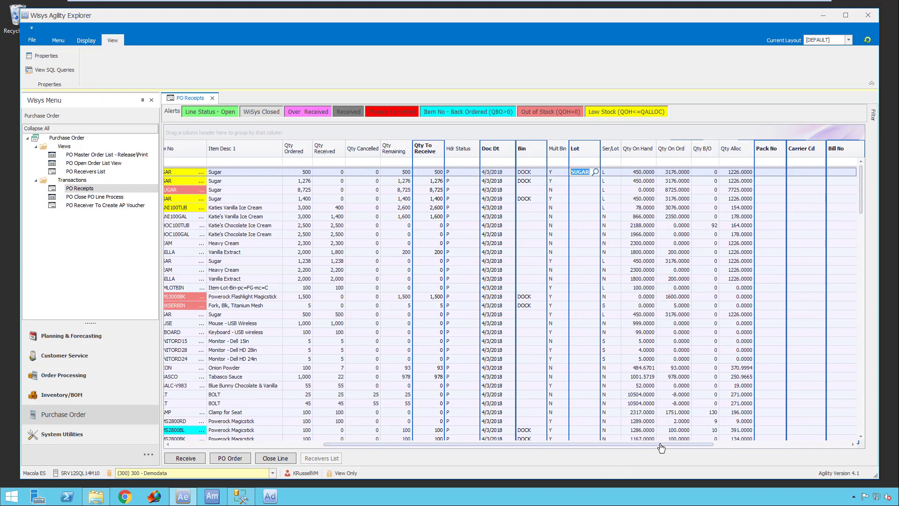
- Examine the cost, date and quantity columns of the PO receipts and the line statuses further down the list
drag(666, 446, 859, 451)
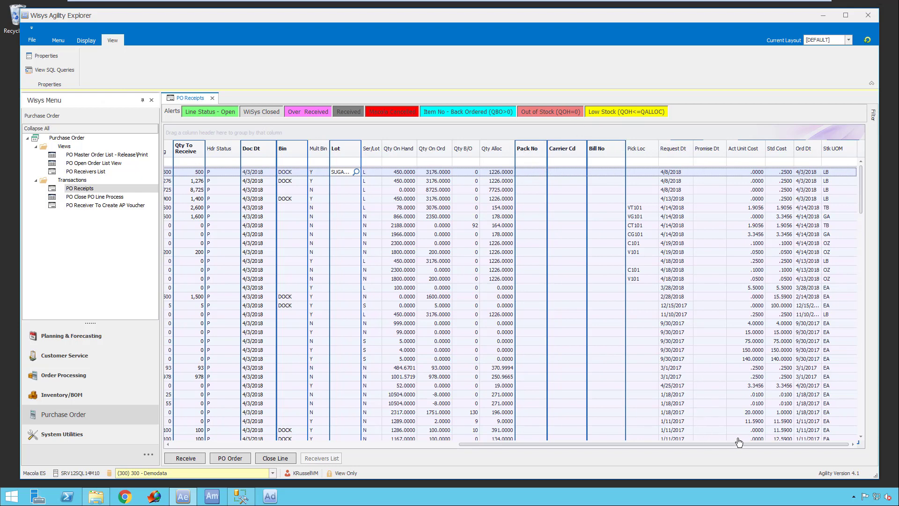
drag(776, 449, 492, 473)
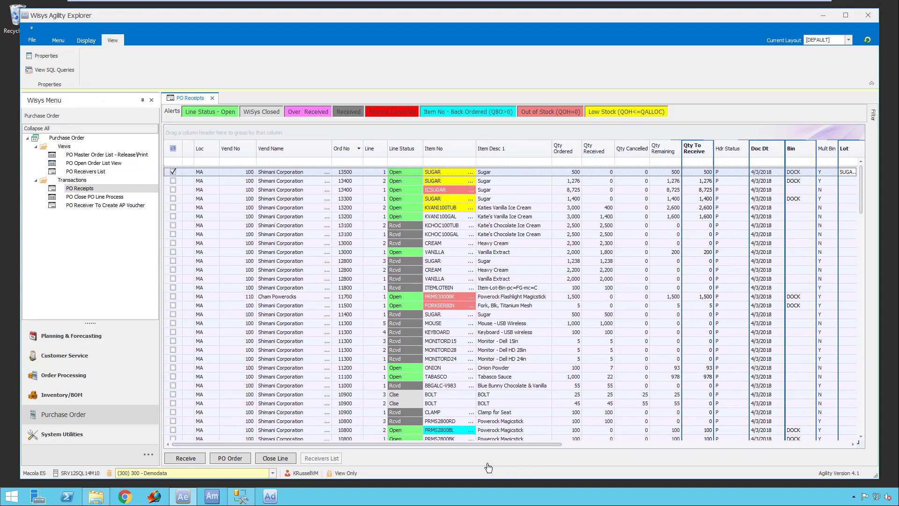
click(91, 152)
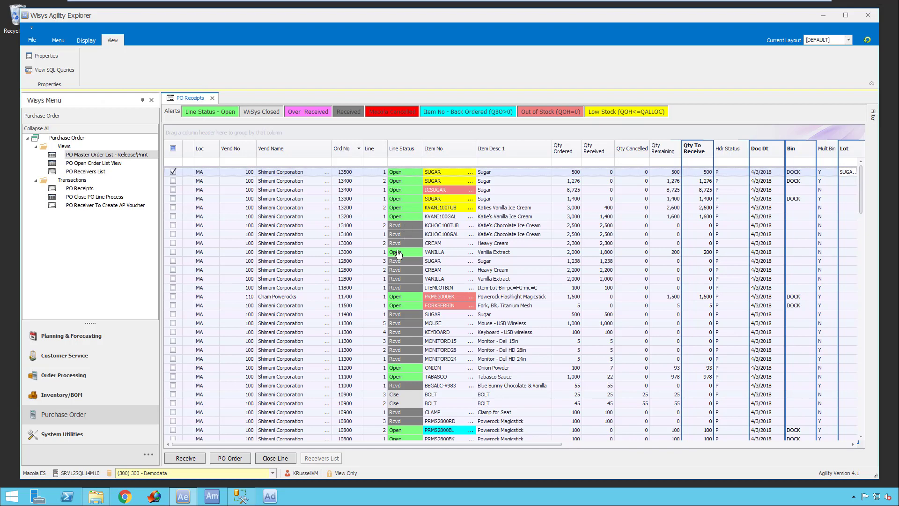
scroll(408, 383, down, 6)
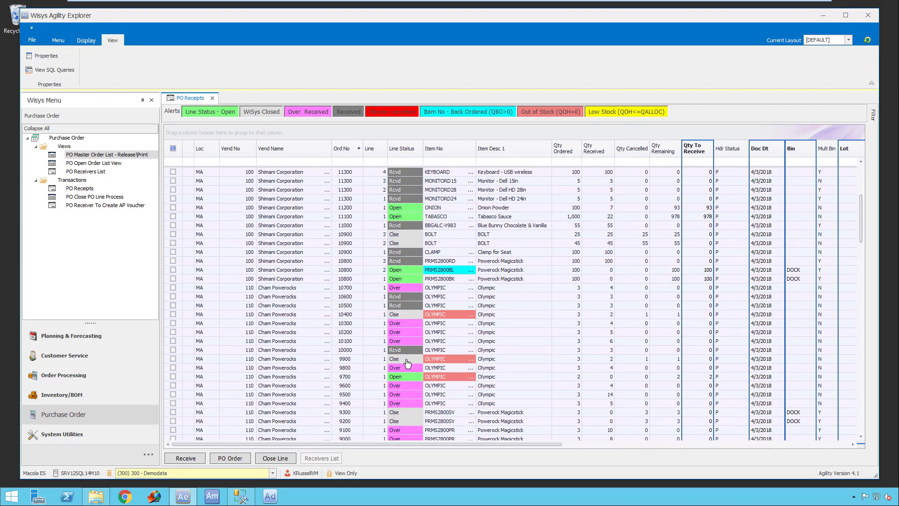
scroll(407, 364, down, 1)
scroll(407, 364, down, 3)
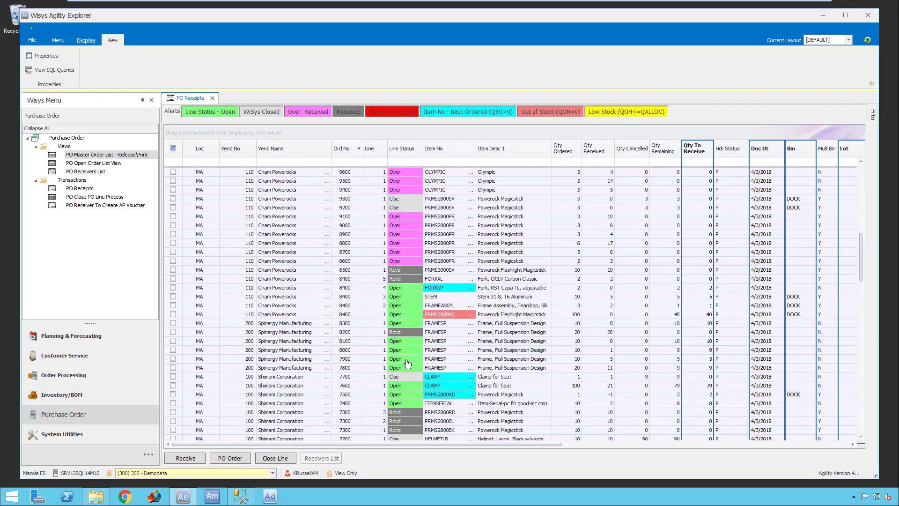
scroll(407, 363, up, 10)
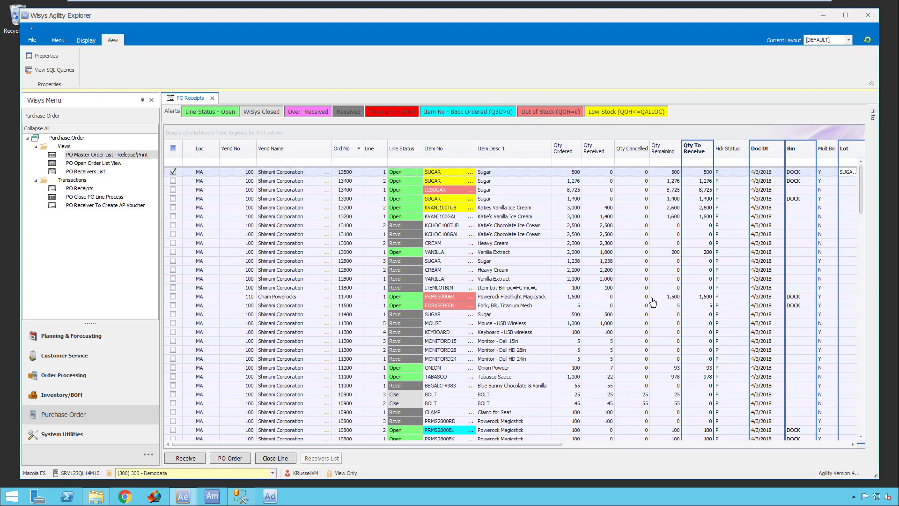
drag(546, 447, 700, 465)
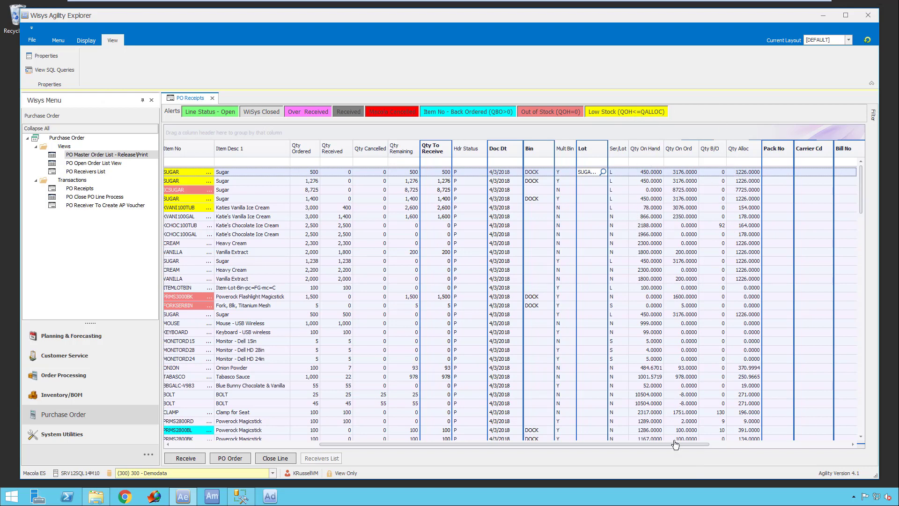
drag(679, 449, 461, 453)
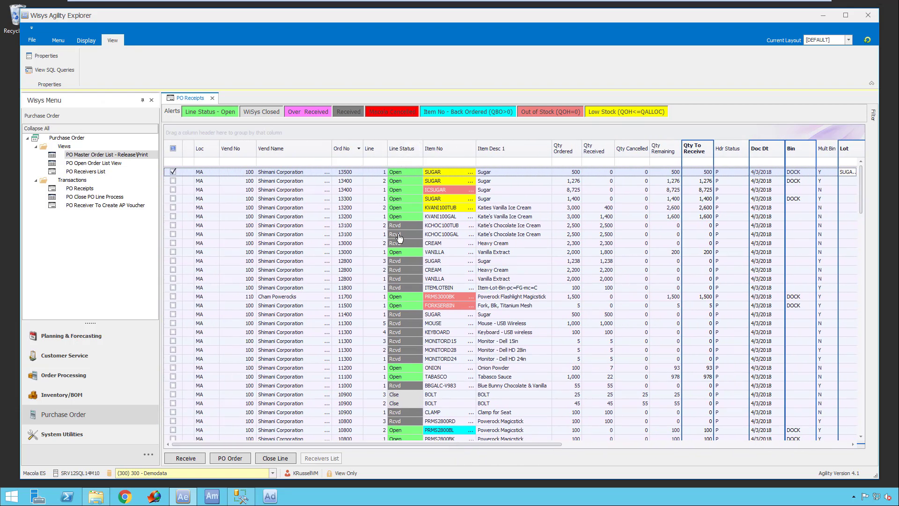
- Filter the receipt lines to line status Open and group them by order number with all groups expanded
click(420, 146)
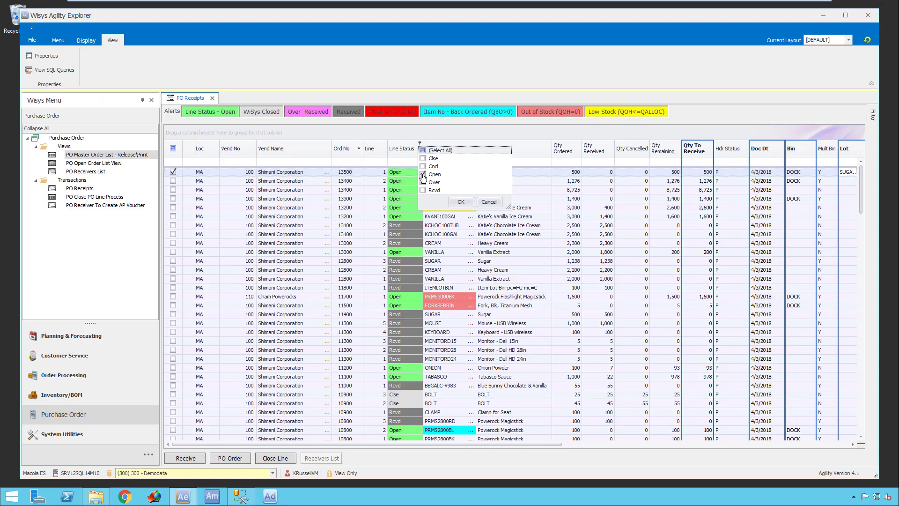
click(461, 202)
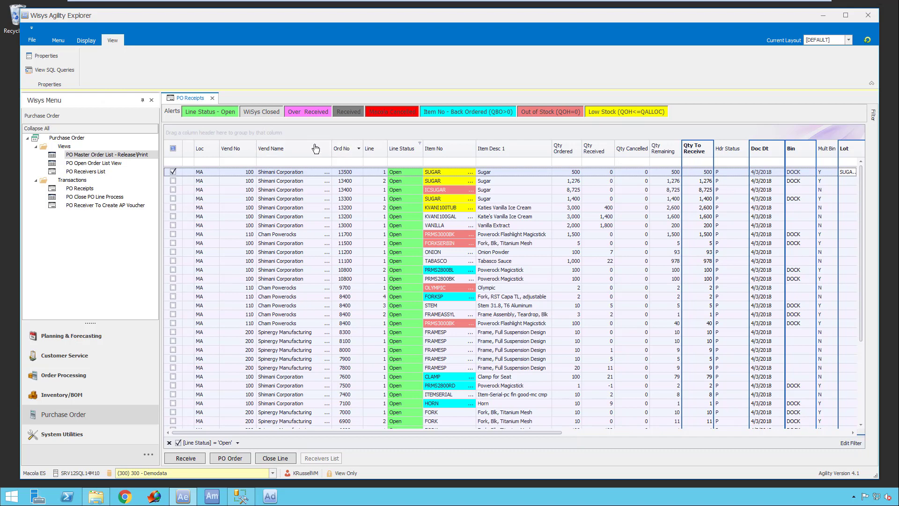
drag(347, 150, 331, 137)
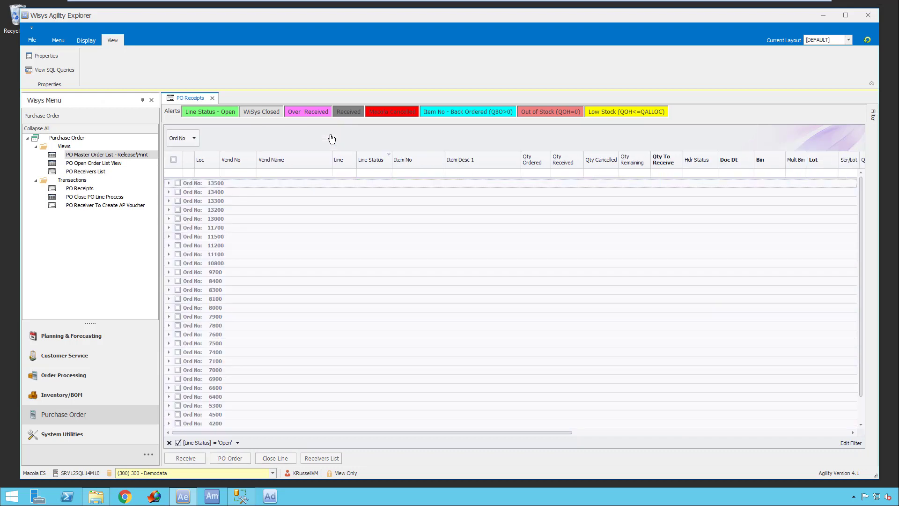
right_click(265, 148)
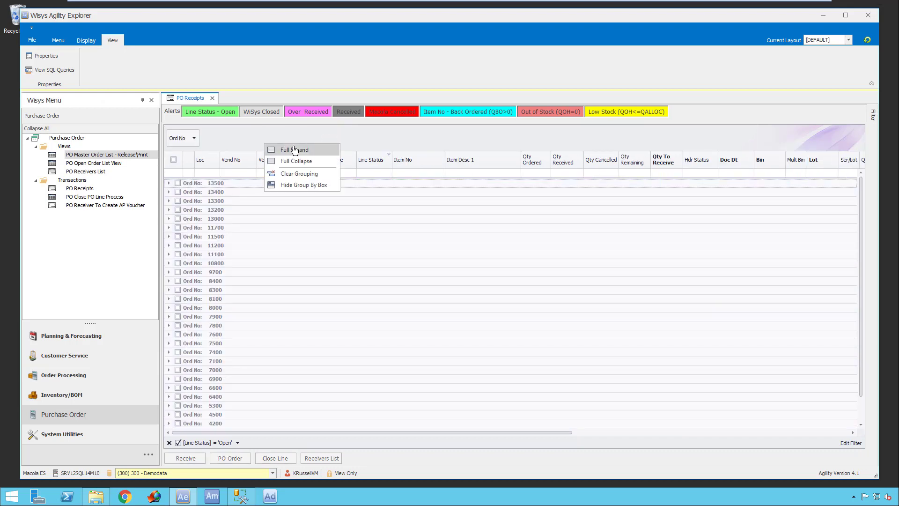
click(291, 148)
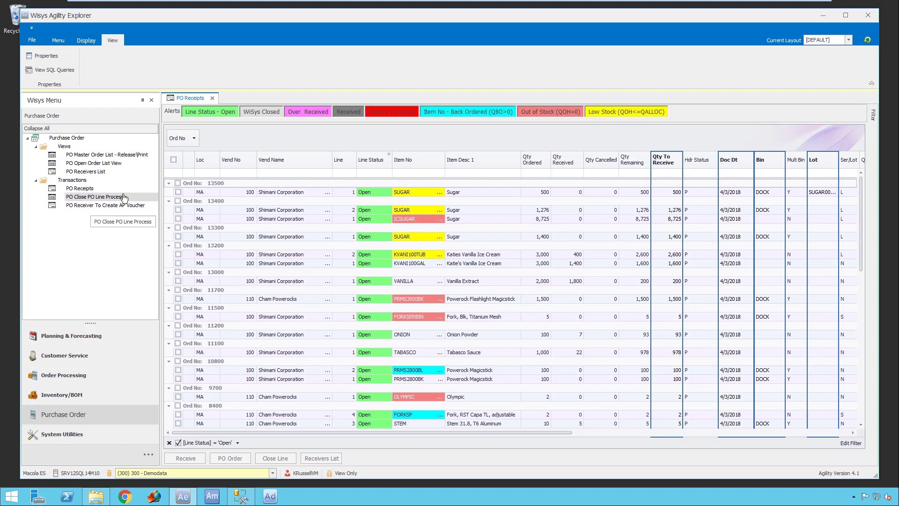
- Select all lines of the first three purchase orders in the grouped receipts list
click(179, 192)
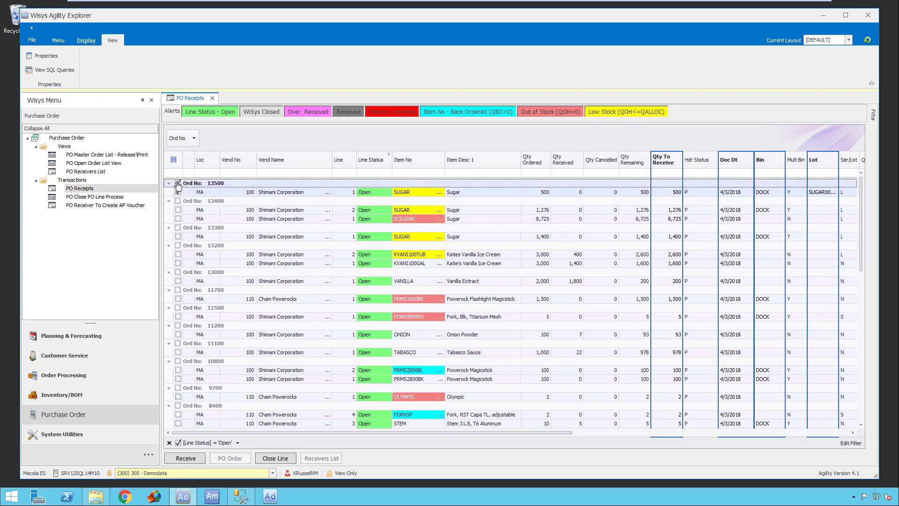
click(178, 201)
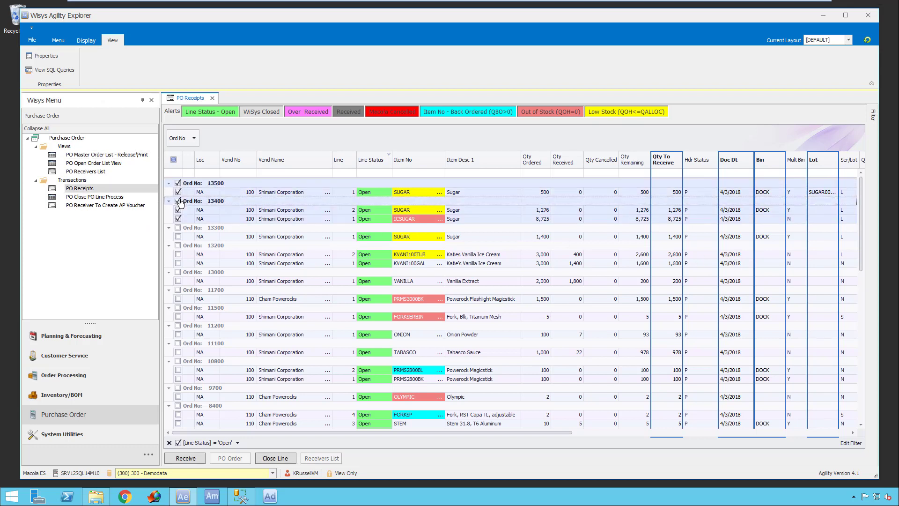
click(178, 228)
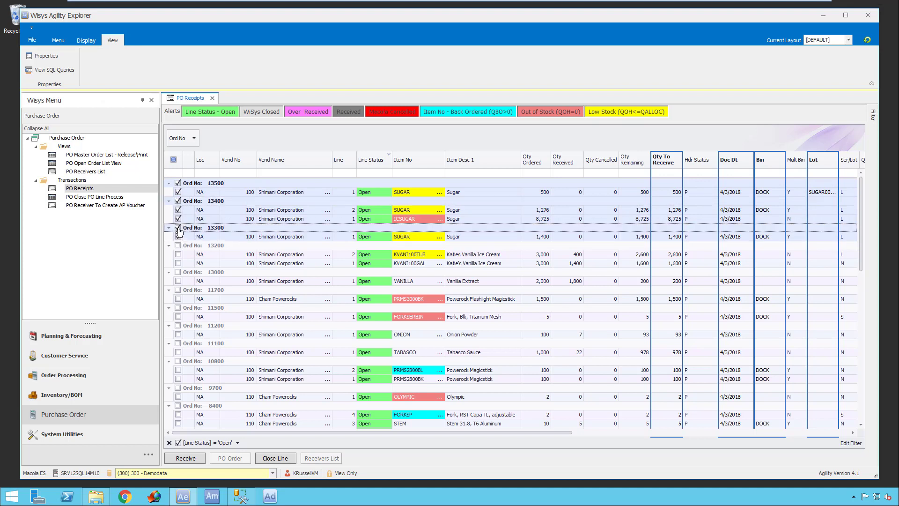
- Enter 1200 as the quantity to receive on the 1,400-unit SUGAR line and assign lot numbers to it and the 1,276-unit SUGAR line
click(679, 238)
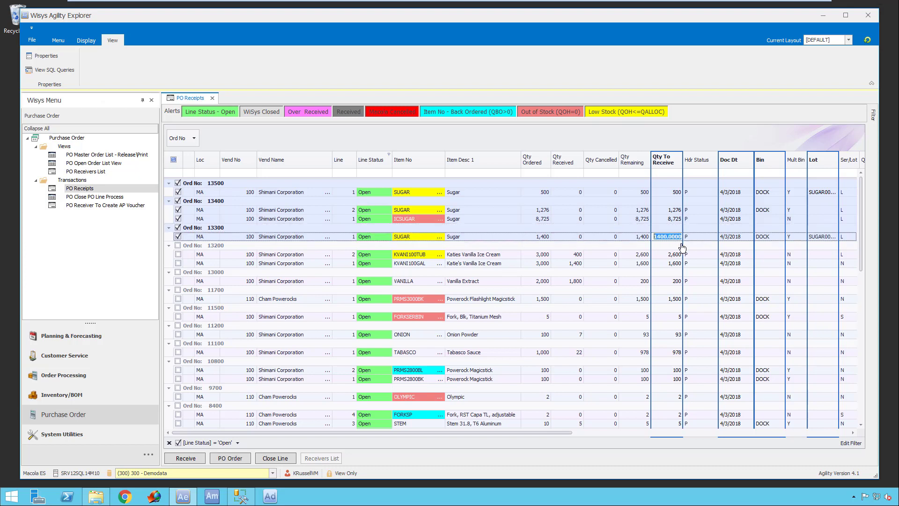
text(1200)
key(Tab)
click(829, 242)
click(821, 212)
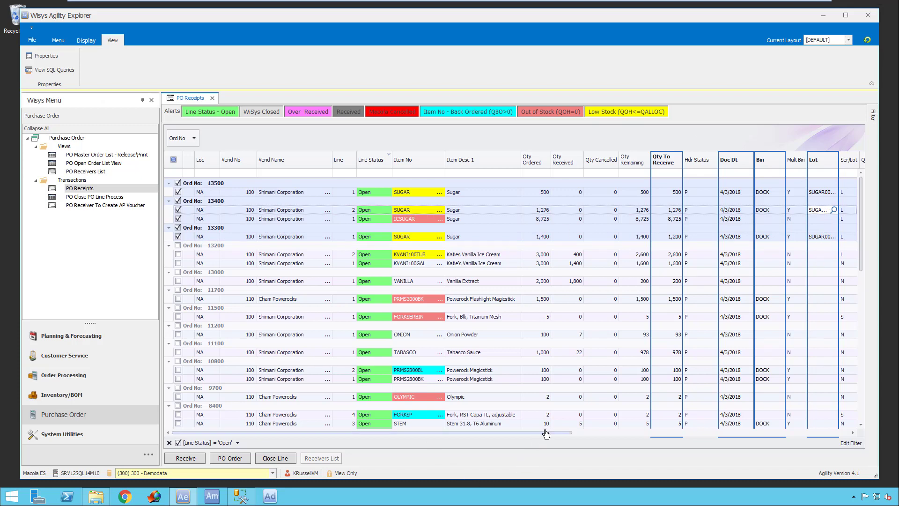
- Widen the Lot column to fit the full lot numbers and assign a lot number to the selected ICSUGAR line
drag(546, 434, 627, 442)
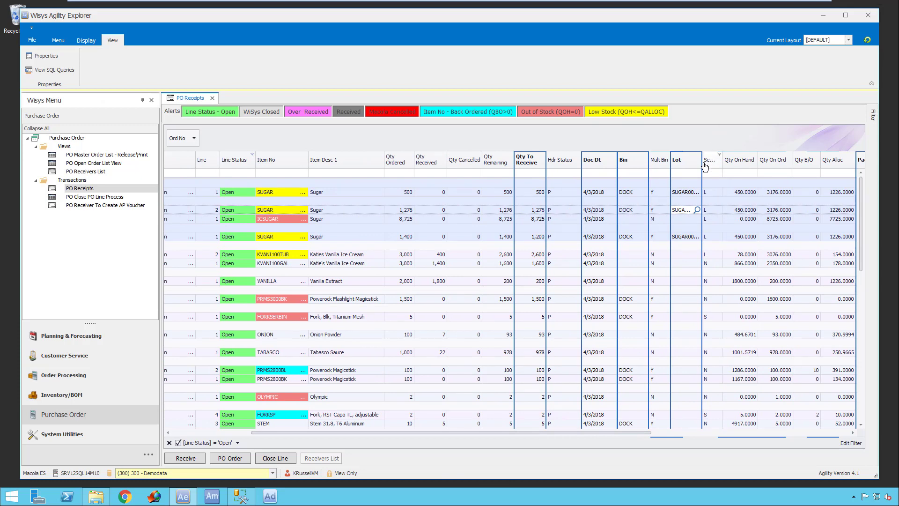
drag(702, 167, 732, 168)
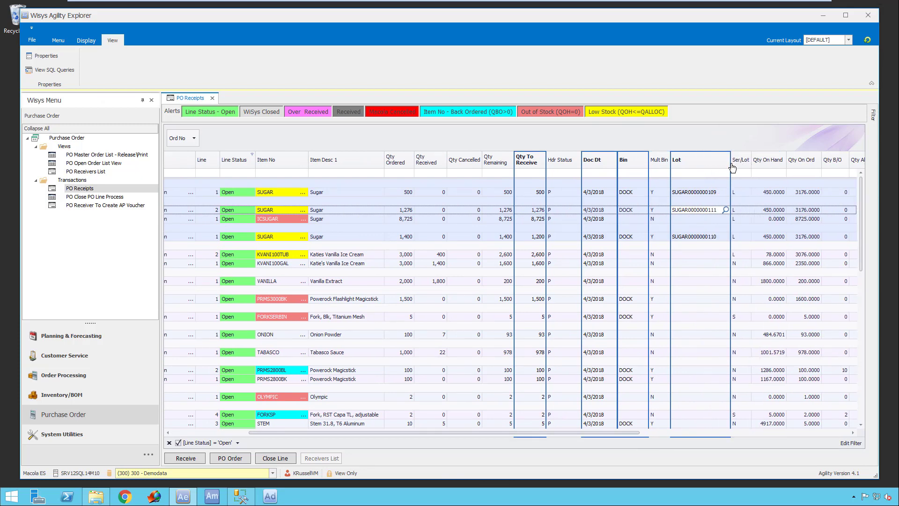
click(734, 164)
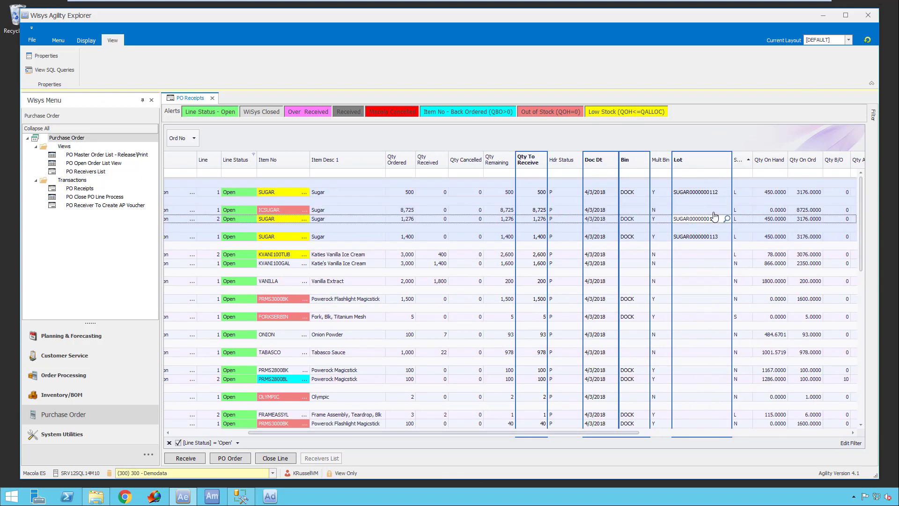
click(698, 209)
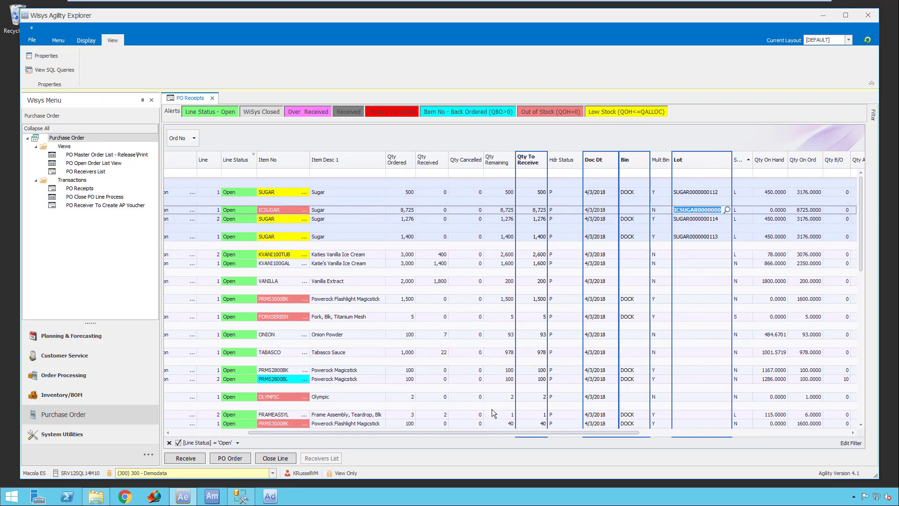
- Set the quantity to receive on the 1,400-unit SUGAR line to 1200 again and receive all the selected lines
drag(463, 431, 316, 426)
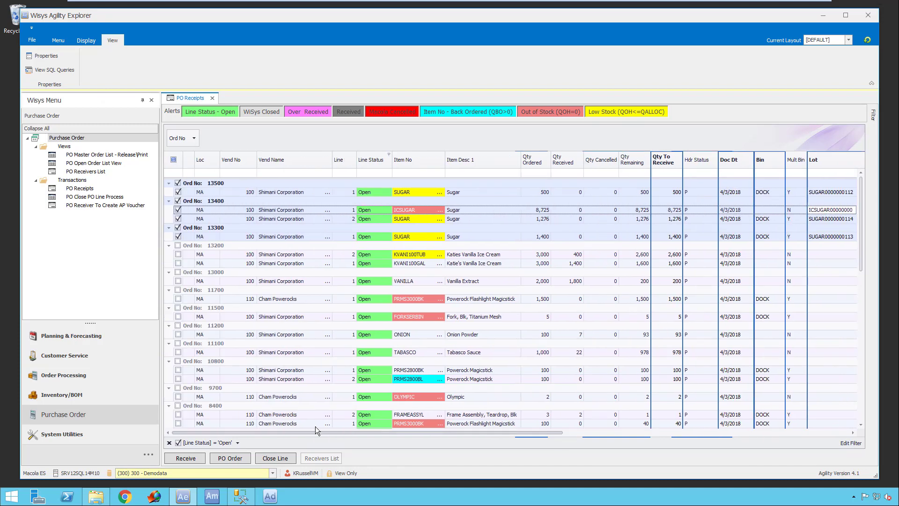
click(730, 236)
text(1200.)
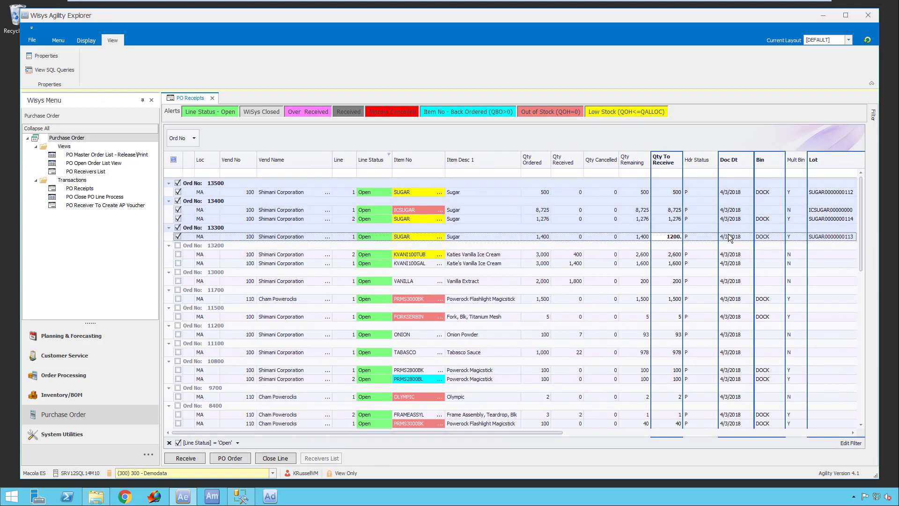
key(Up)
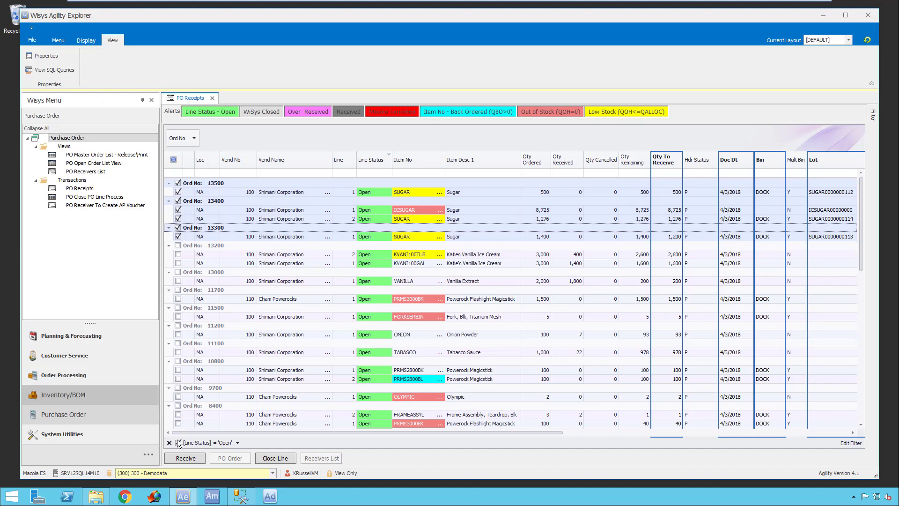
click(188, 459)
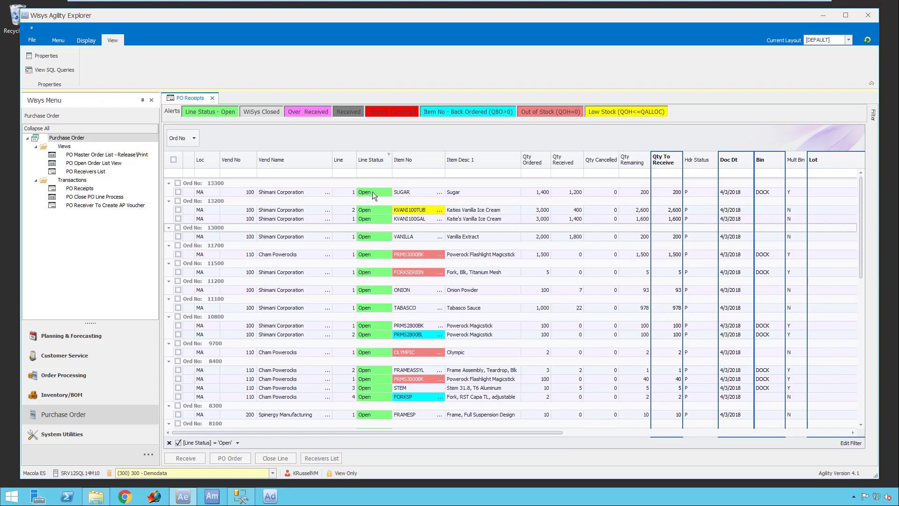
- Remove the Open line status filter from the PO receipts and fully expand all order groups
click(169, 442)
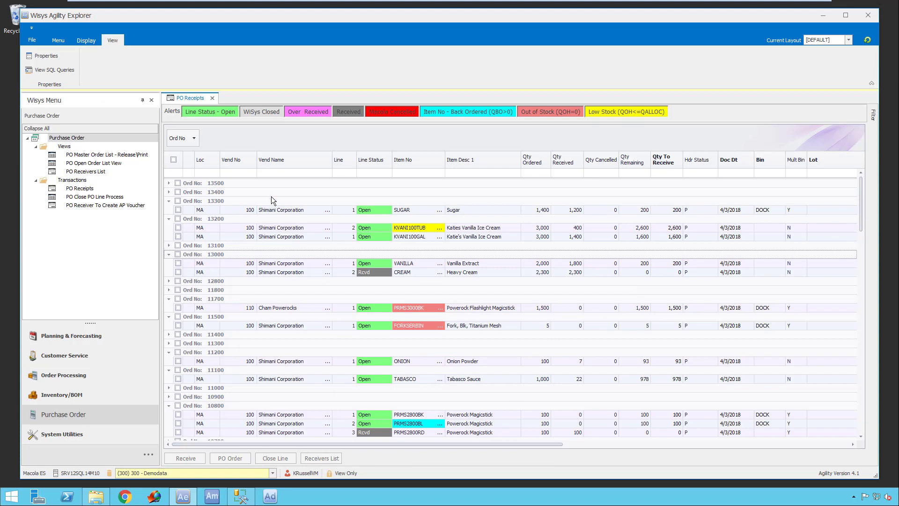
right_click(226, 137)
click(251, 137)
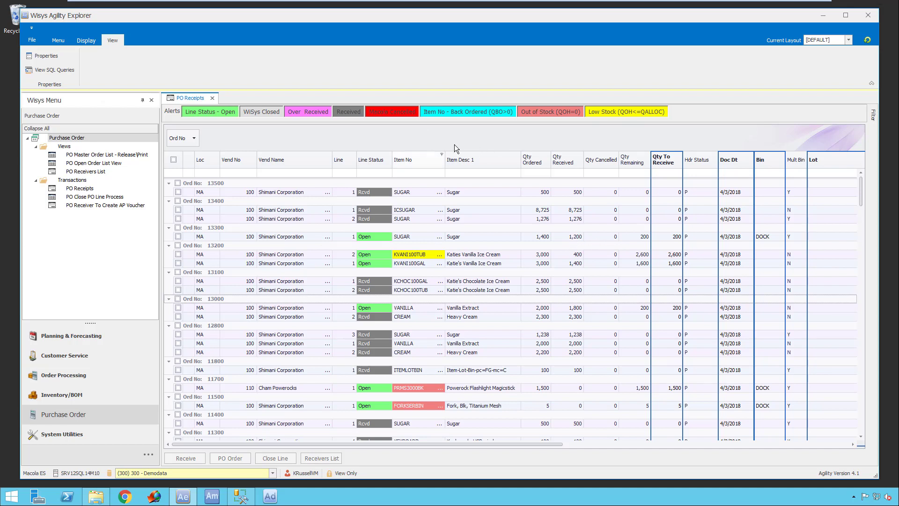
- Open the PO Close PO Line Process view and sort both its lines and its order groups by order number in descending order
click(130, 198)
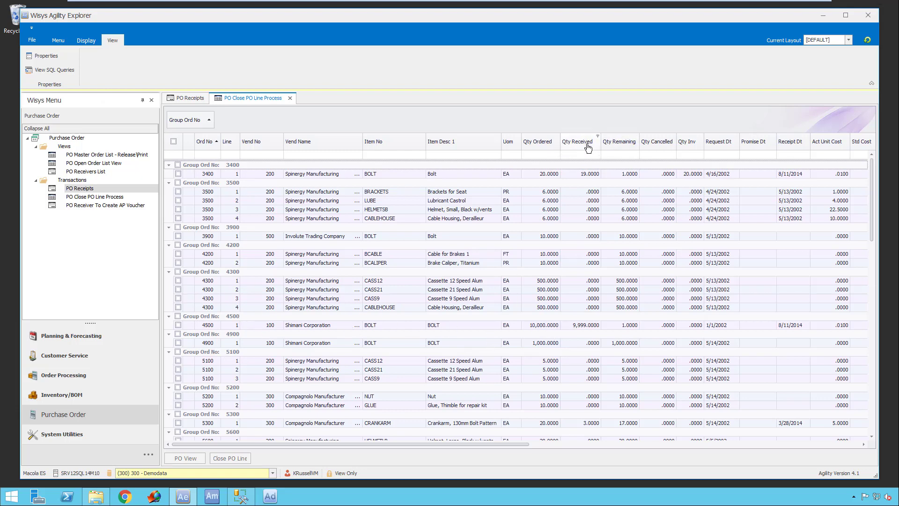
click(112, 197)
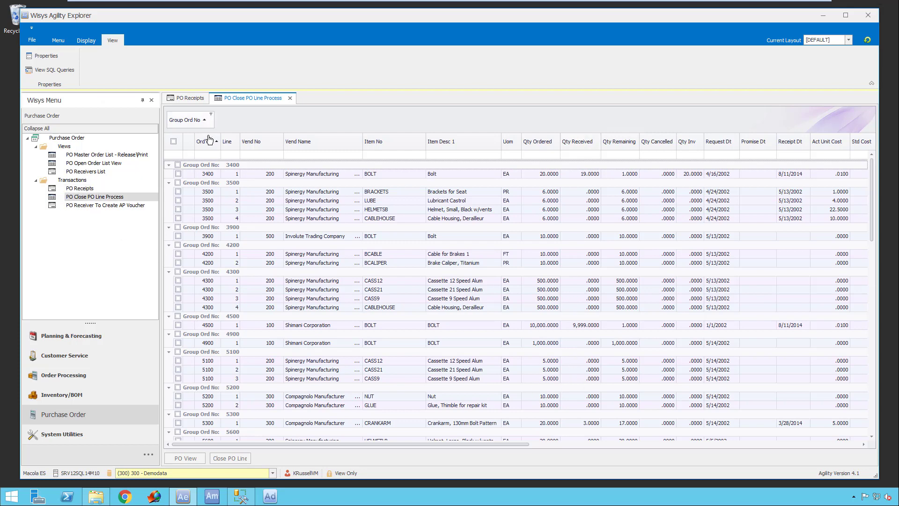
click(208, 148)
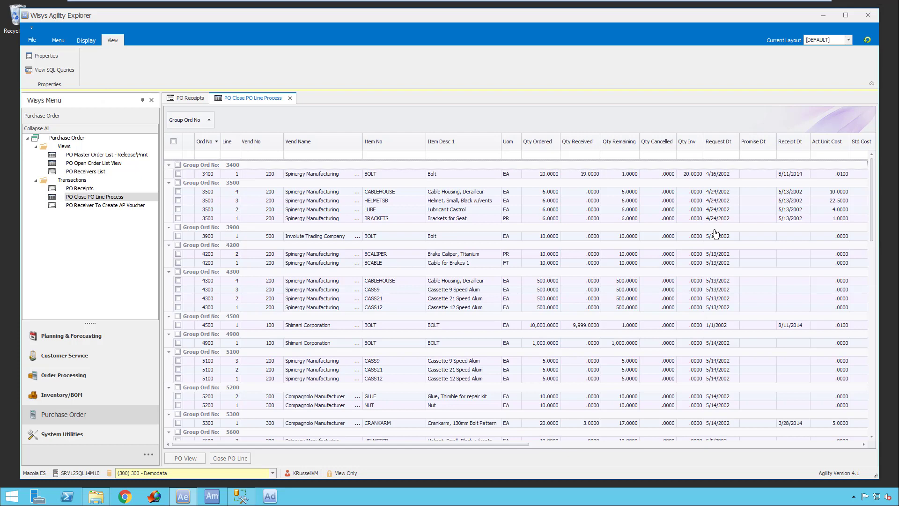
click(210, 146)
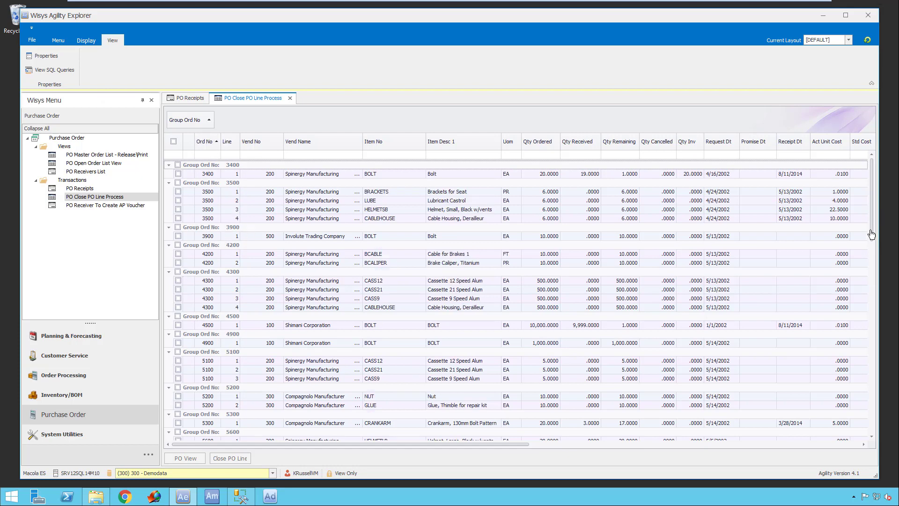
scroll(869, 293, down, 2)
scroll(870, 292, down, 10)
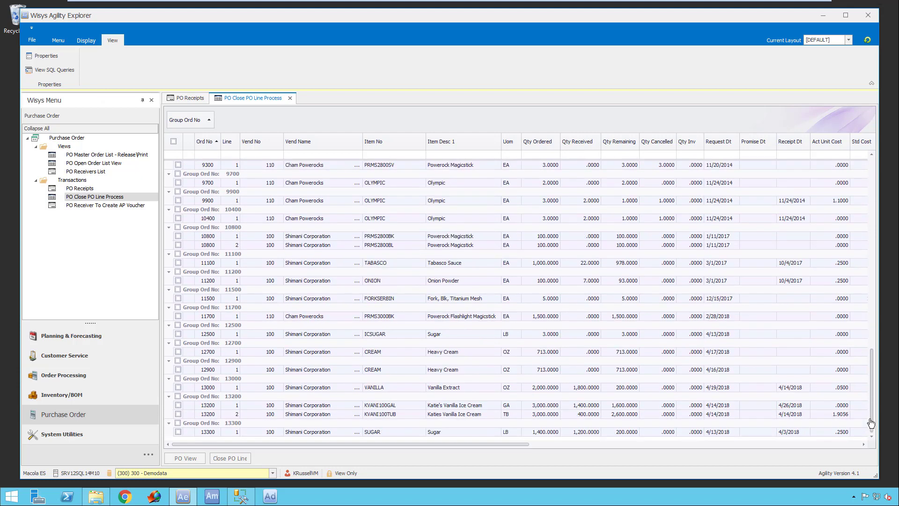
click(206, 142)
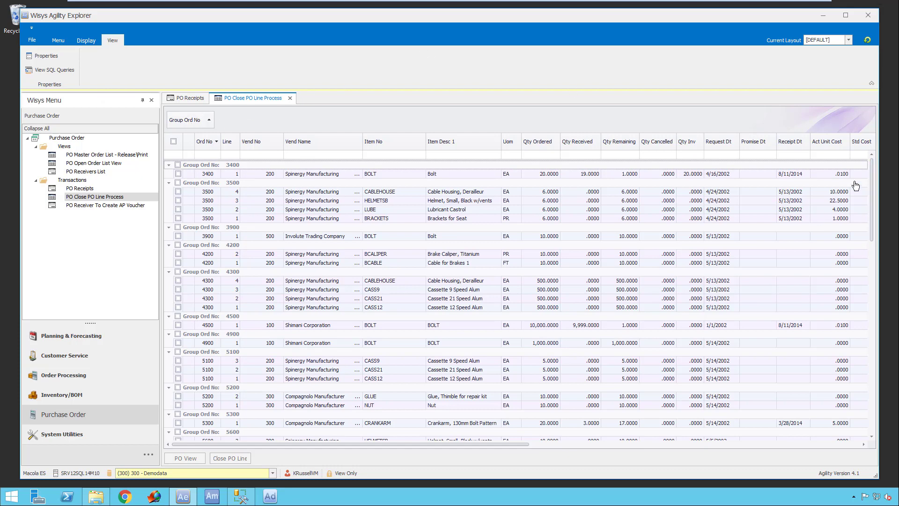
click(206, 120)
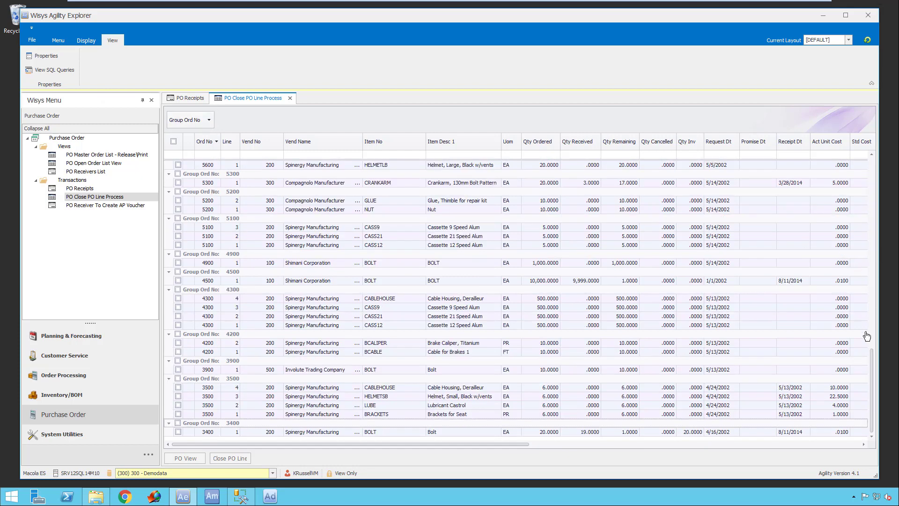
drag(872, 365, 883, 169)
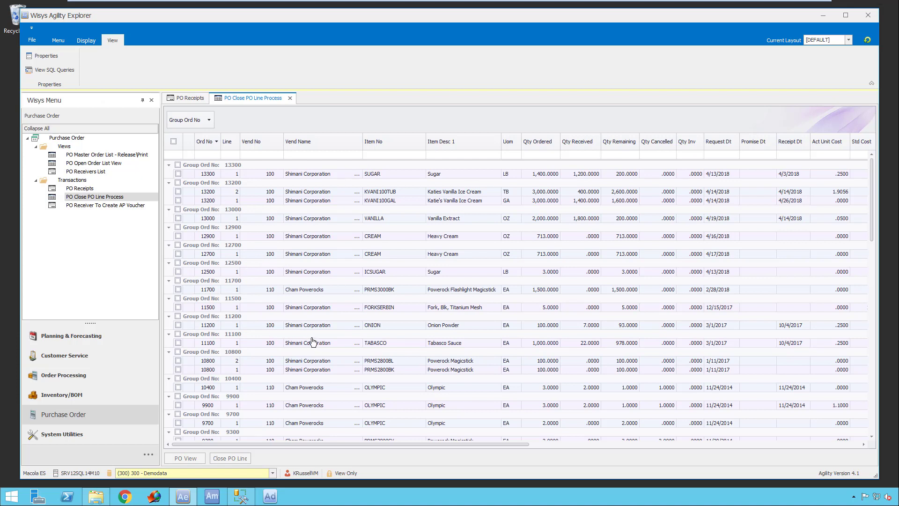
- Close all remaining lines of the two newest purchase orders, for SUGAR and Katie's vanilla ice cream, and refresh the list
click(178, 165)
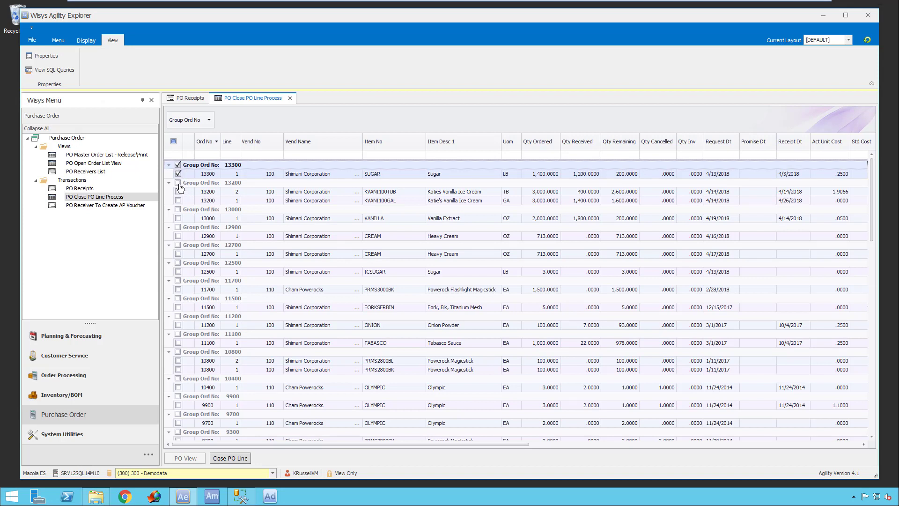
click(178, 182)
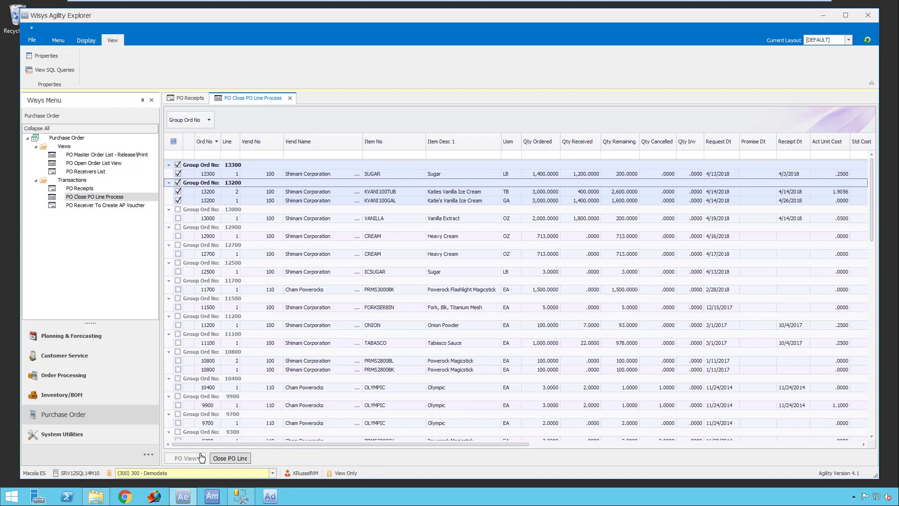
click(231, 459)
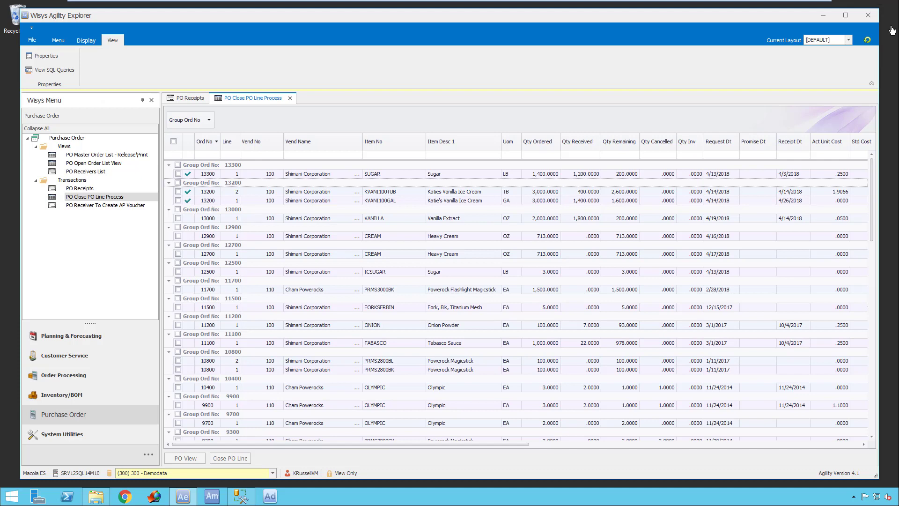
click(868, 41)
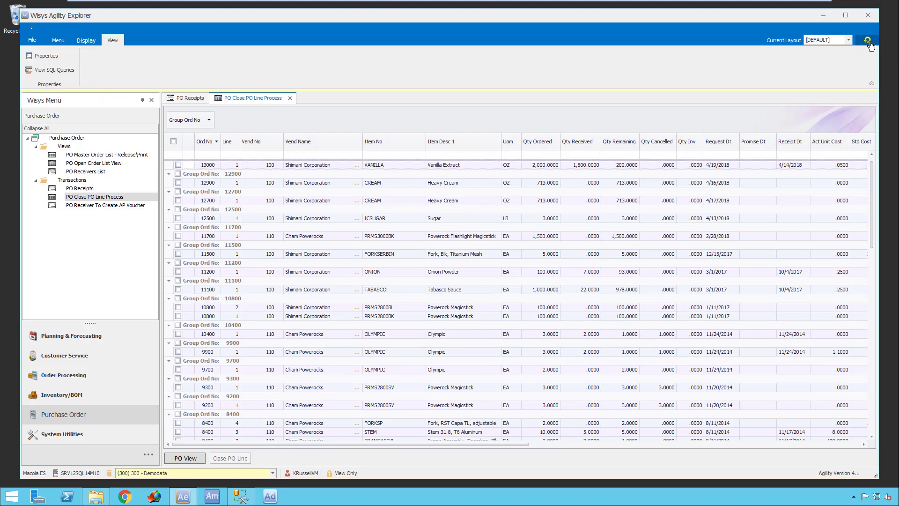
- Return to PO Receipts, refresh the line statuses and select the open VANILLA line
click(185, 100)
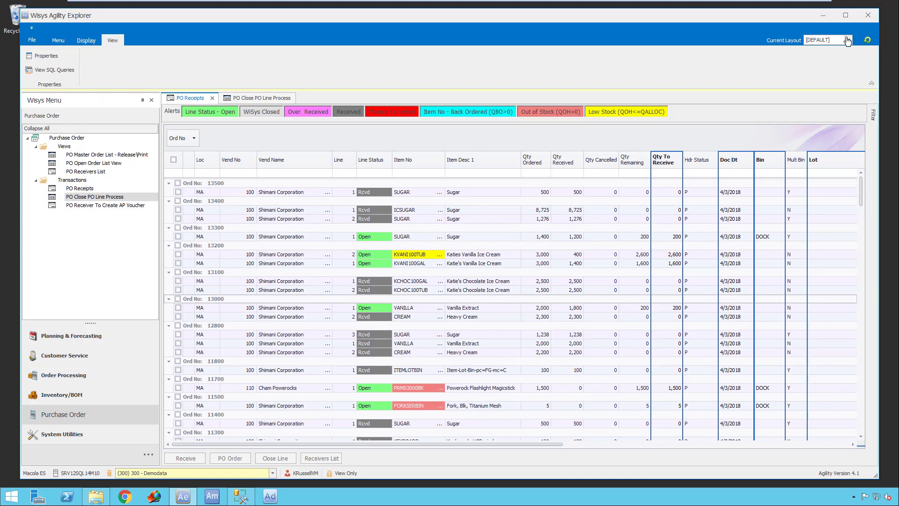
click(867, 41)
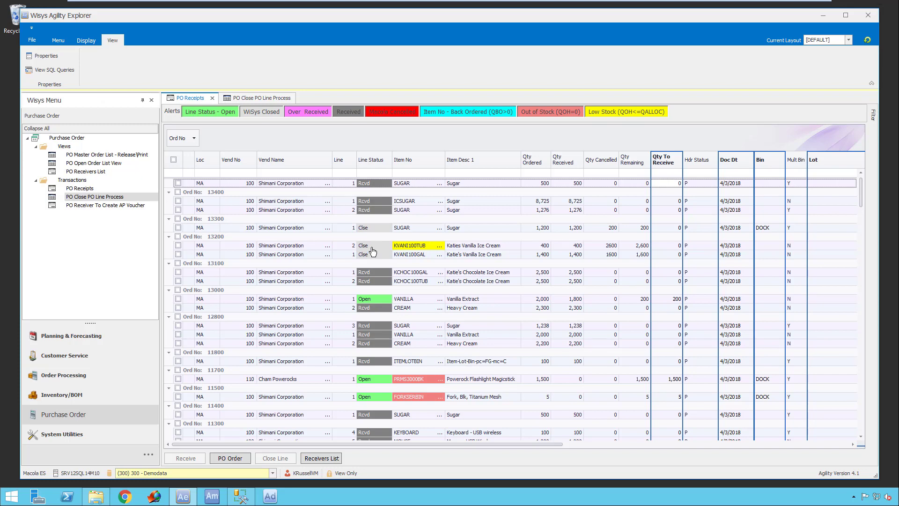
click(179, 299)
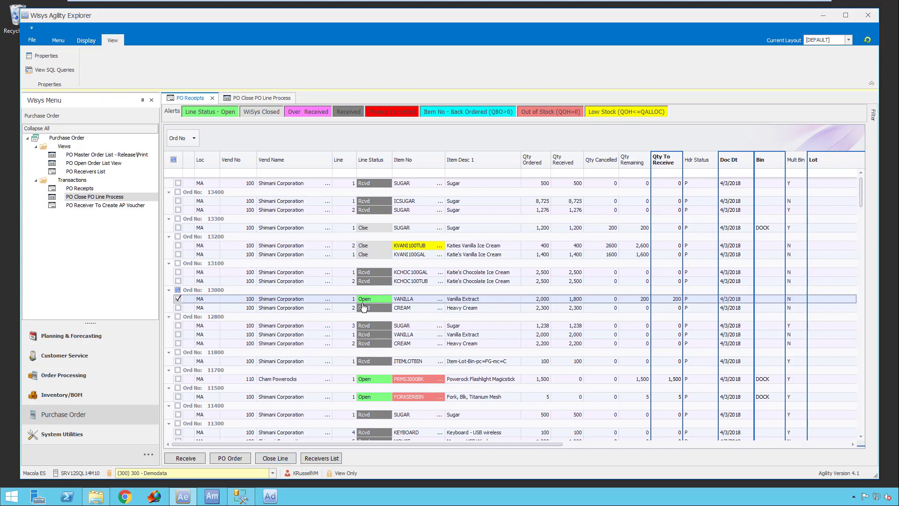
- Close both open purchasing views and load Shimani Corporation's receivers in PO Receiver To Create AP Voucher
click(213, 98)
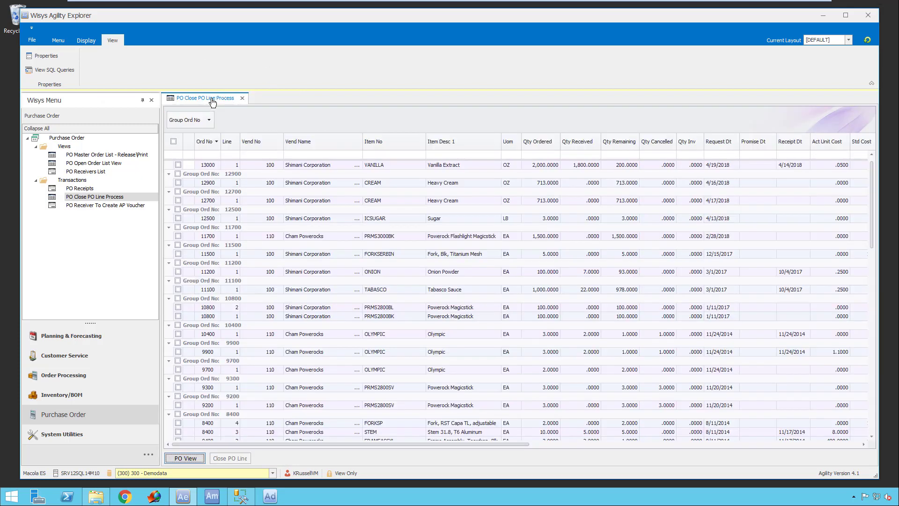
click(242, 100)
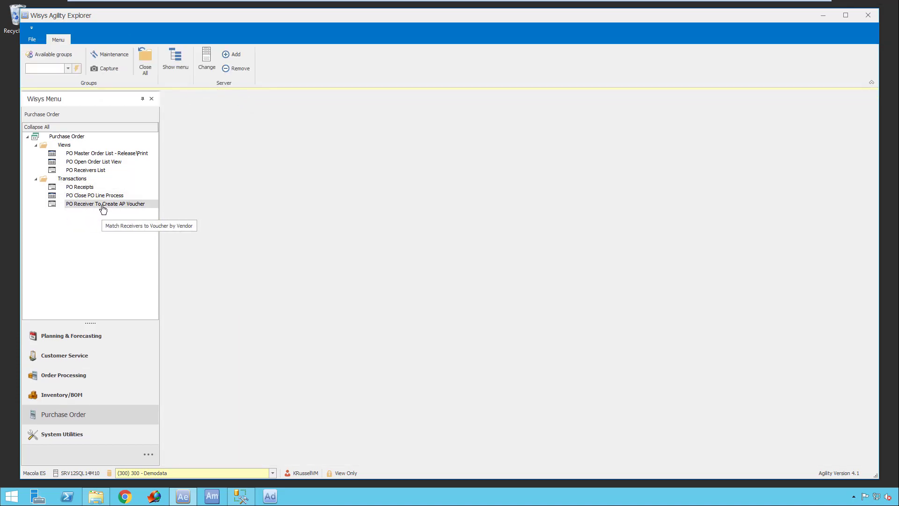
double_click(147, 205)
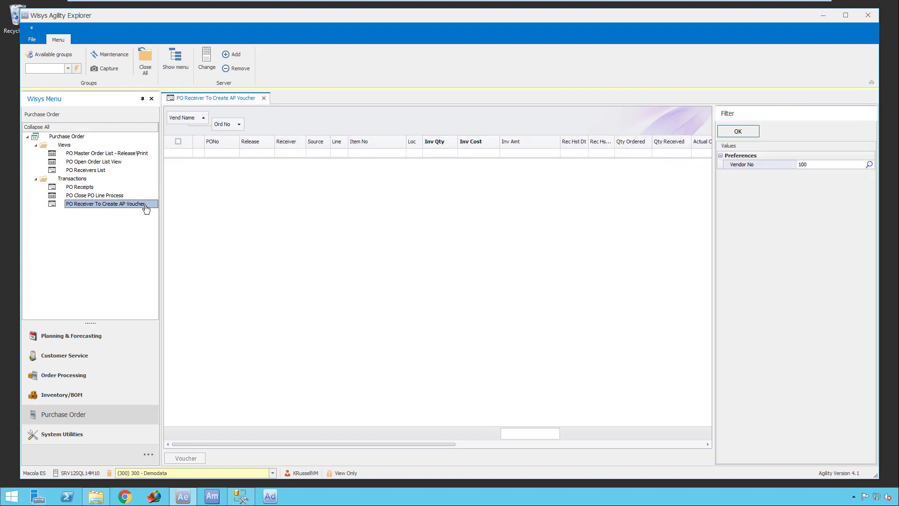
click(738, 131)
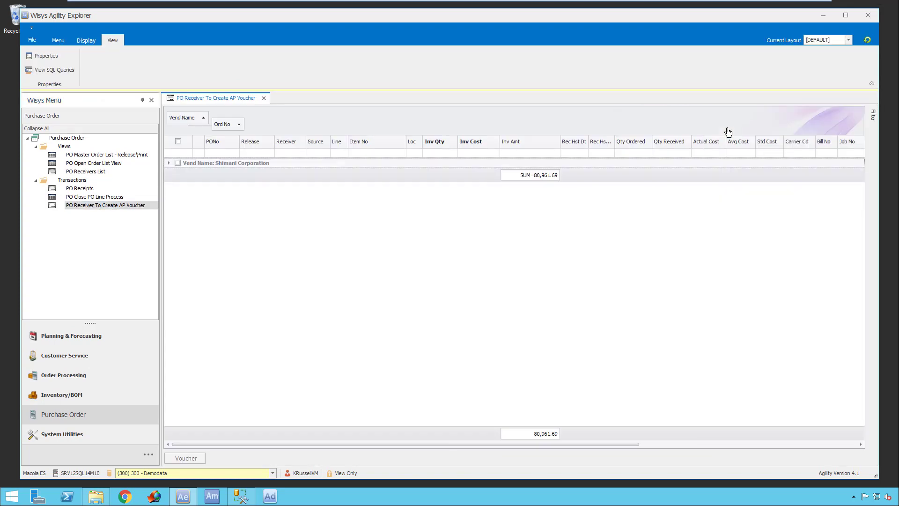
- Fully expand the receiver groups and select the 500-unit SUGAR receiver line of the newest order for vouchering
click(129, 172)
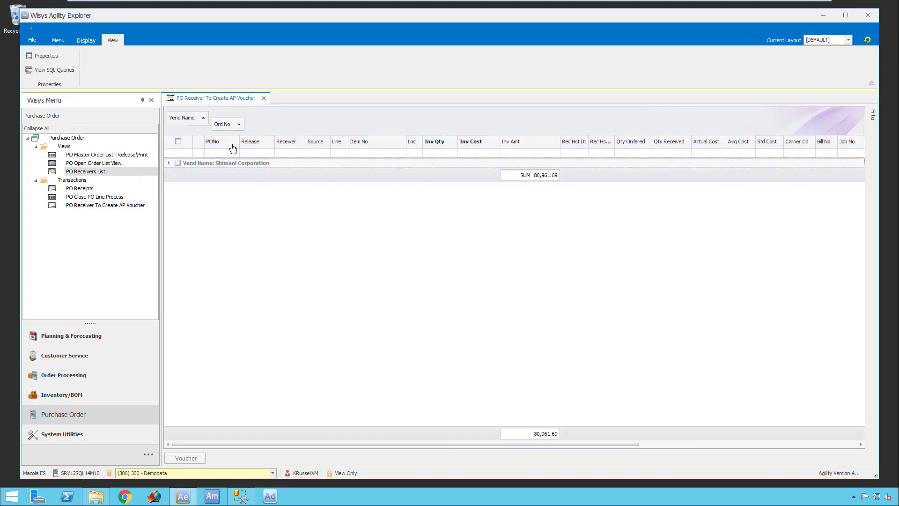
right_click(331, 126)
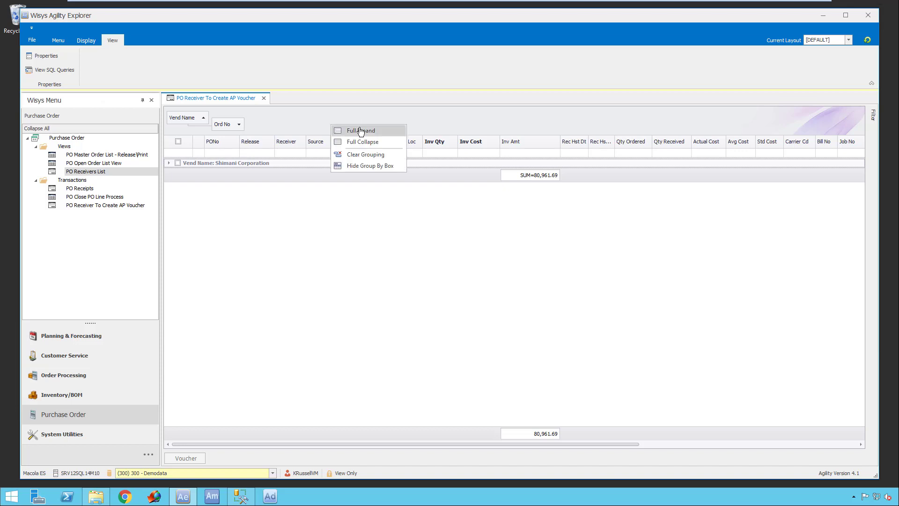
click(362, 131)
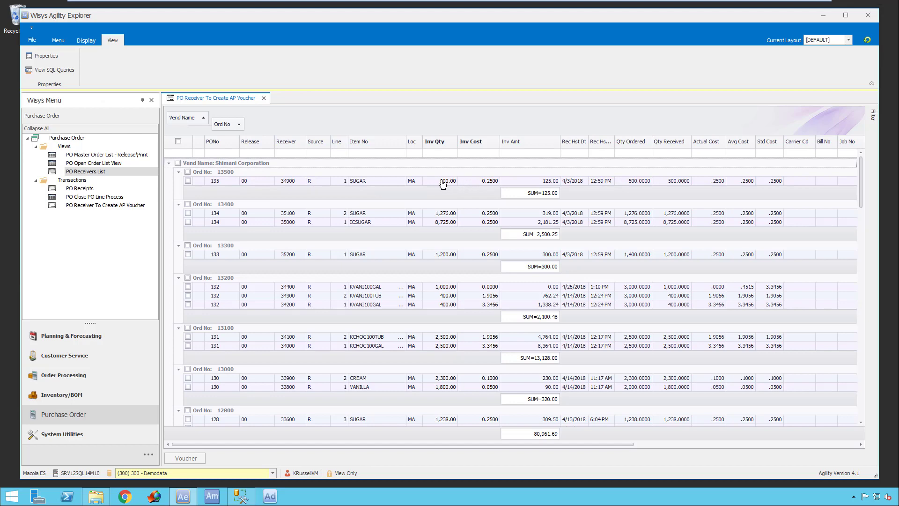
click(187, 181)
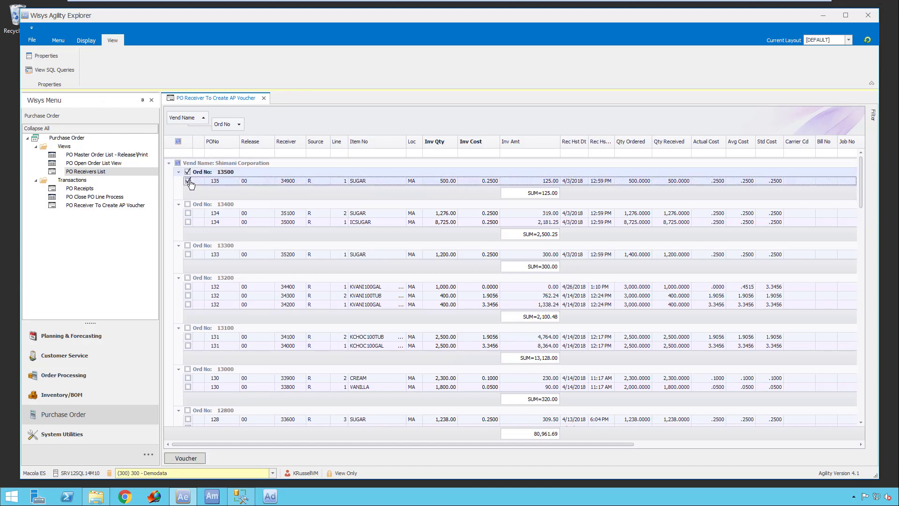
- Reload Shimani Corporation's receivers, fully expand the groups and select the 500-unit SUGAR receiver line of the newest order
click(873, 117)
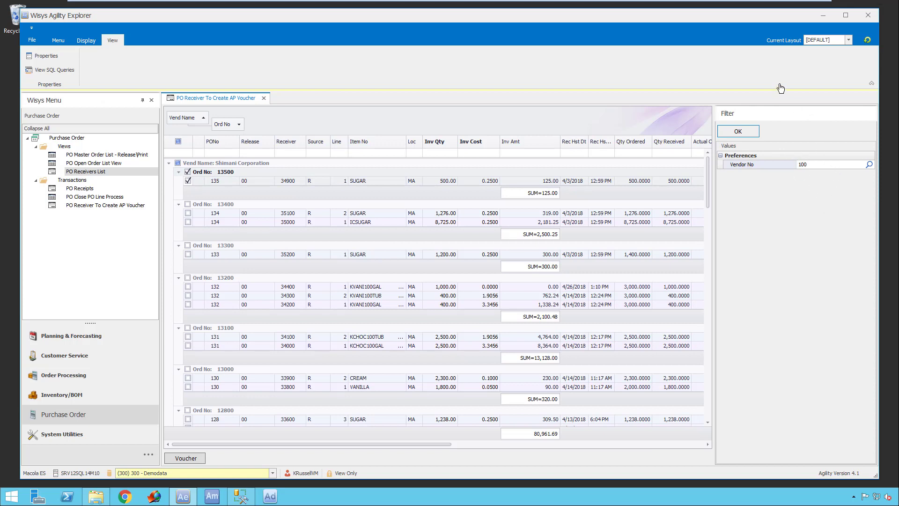
click(739, 132)
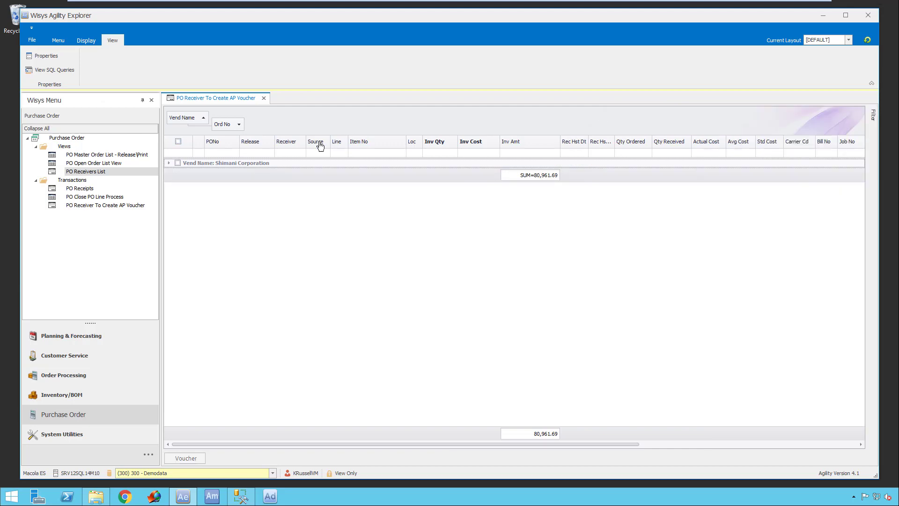
right_click(307, 124)
click(315, 127)
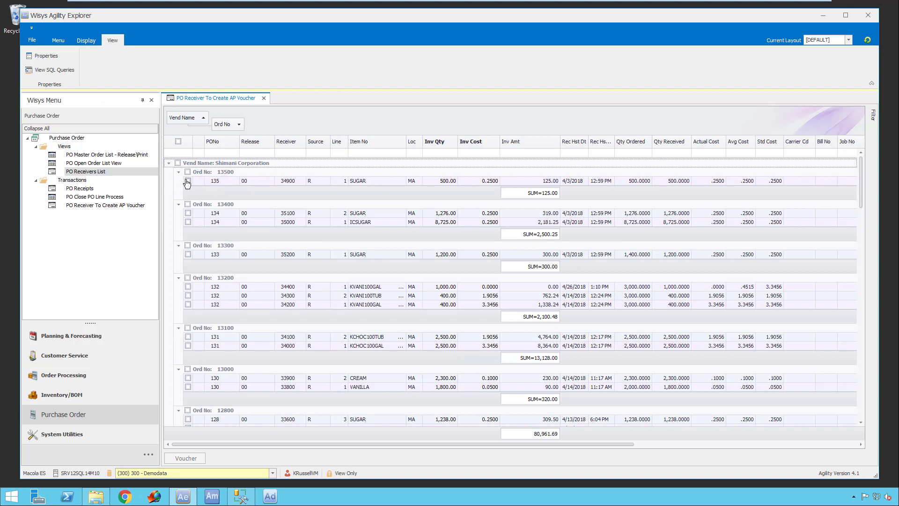
click(188, 181)
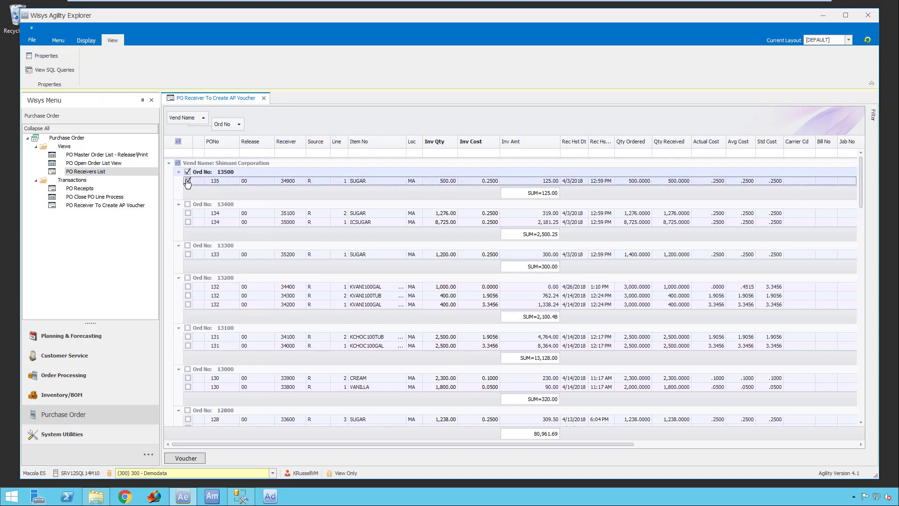
click(191, 462)
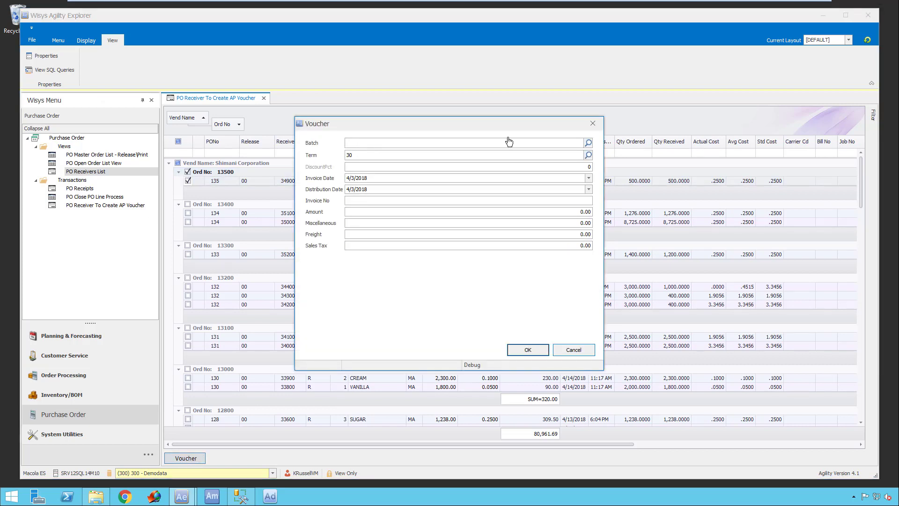
click(588, 143)
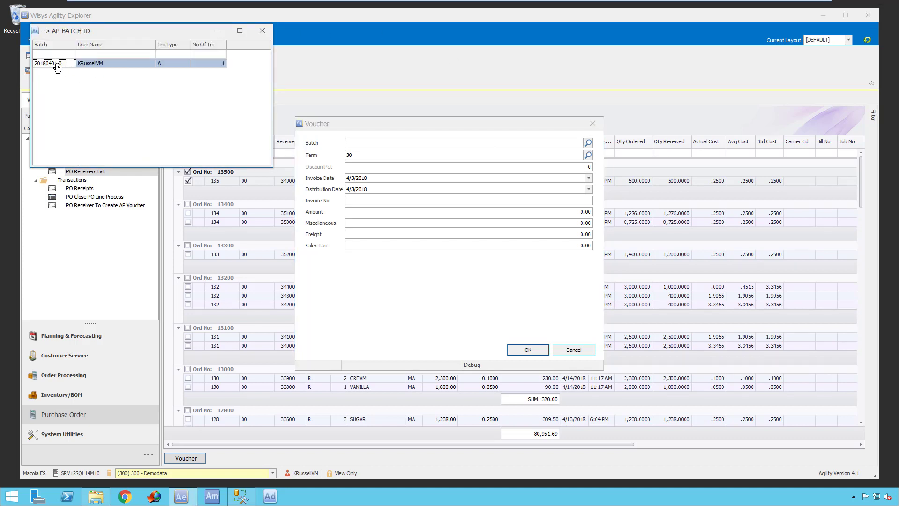
click(261, 31)
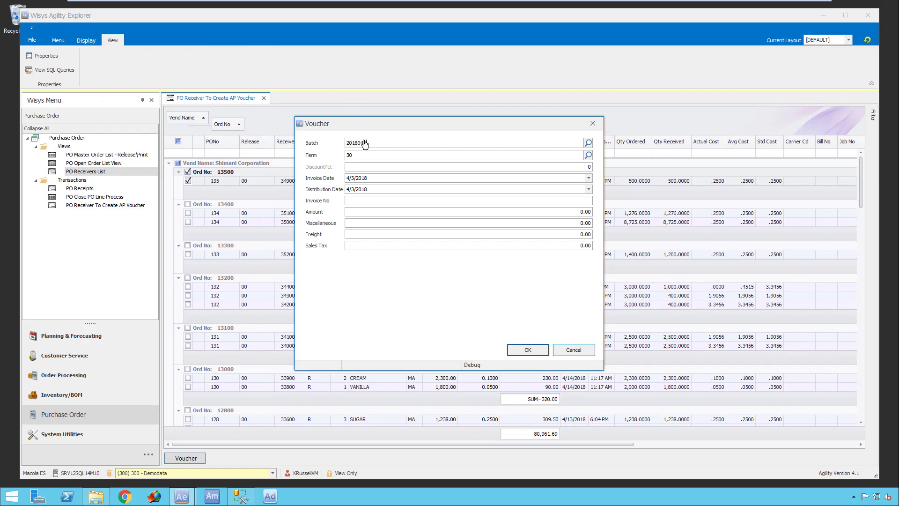
key(Tab)
- Enter invoice number 4321 and an amount of 125.00, moving the voucher dialog clear of the receiver's total
click(364, 178)
key(Tab)
click(469, 203)
drag(523, 124, 555, 212)
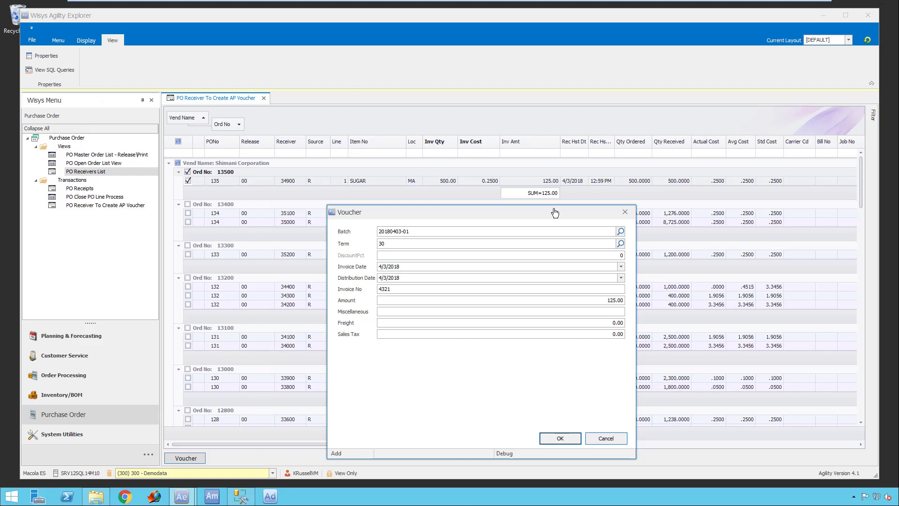
- Set the voucher's miscellaneous charge to 1.00 and freight to 1.00, and submit the voucher
key(Tab)
text(1.)
key(Tab)
key(Tab)
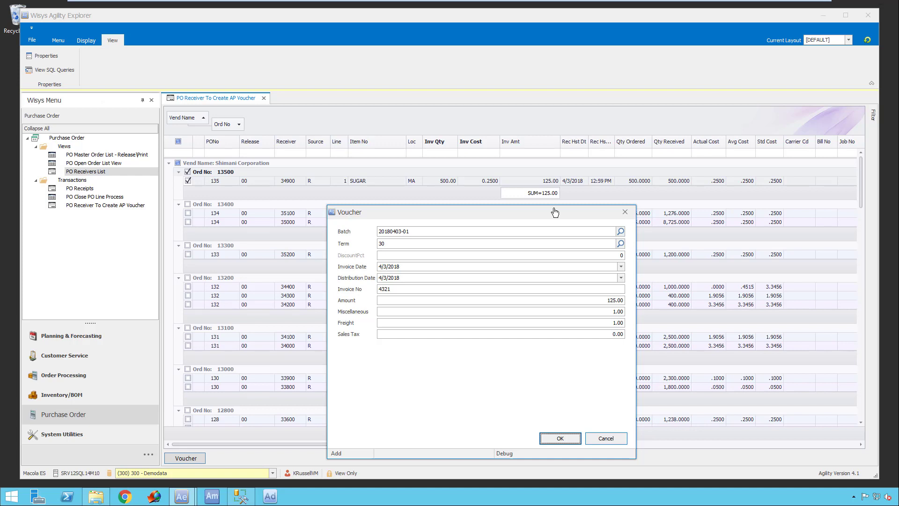
click(560, 439)
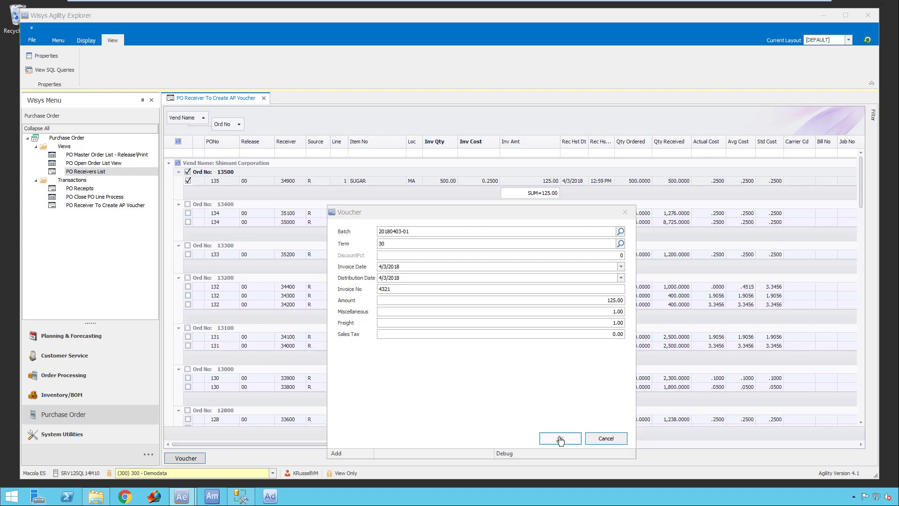